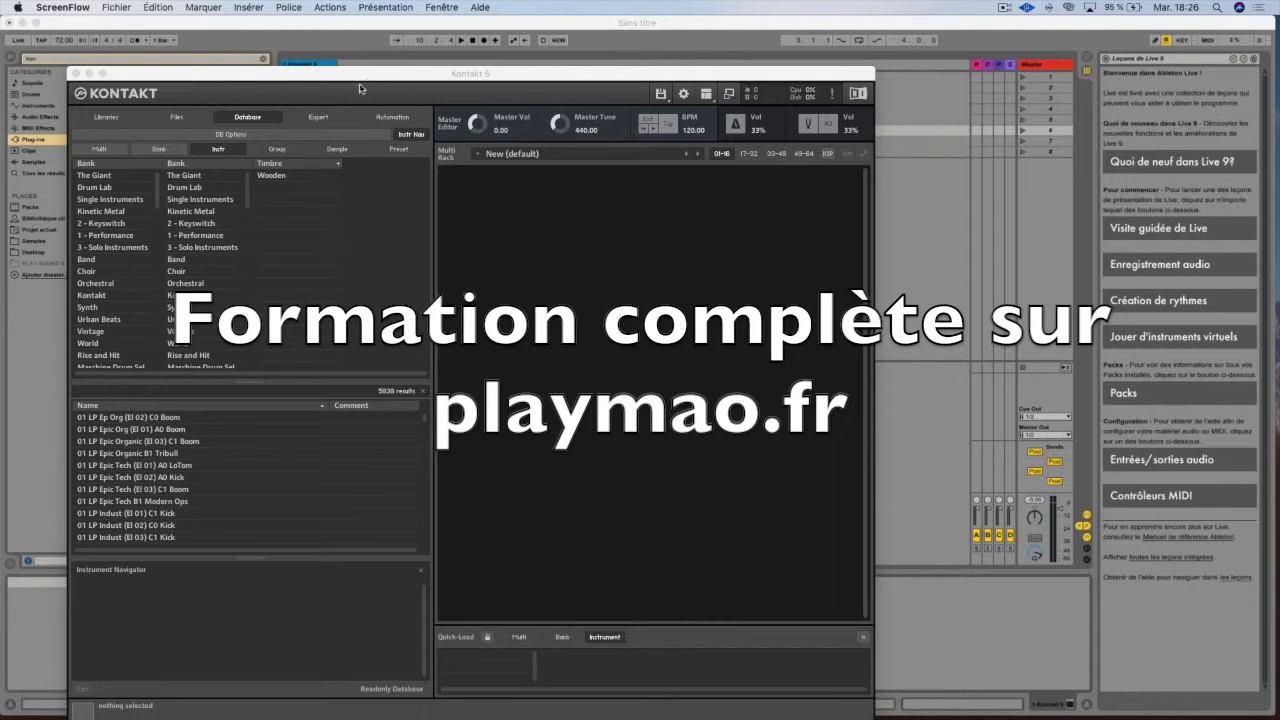
# - Move the Kontakt 5 window aside and switch to Native Access
pyautogui.moveTo(376, 74); pyautogui.dragTo(644, 68)
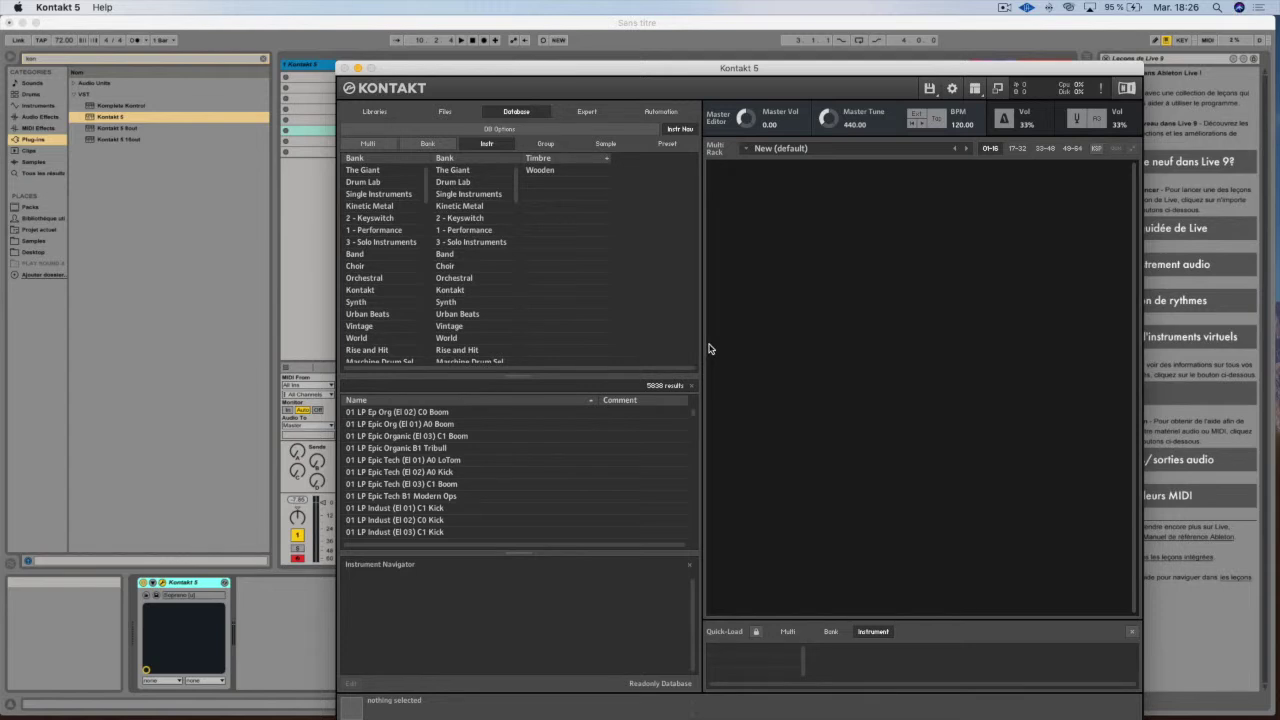
pyautogui.moveTo(1230, 712)
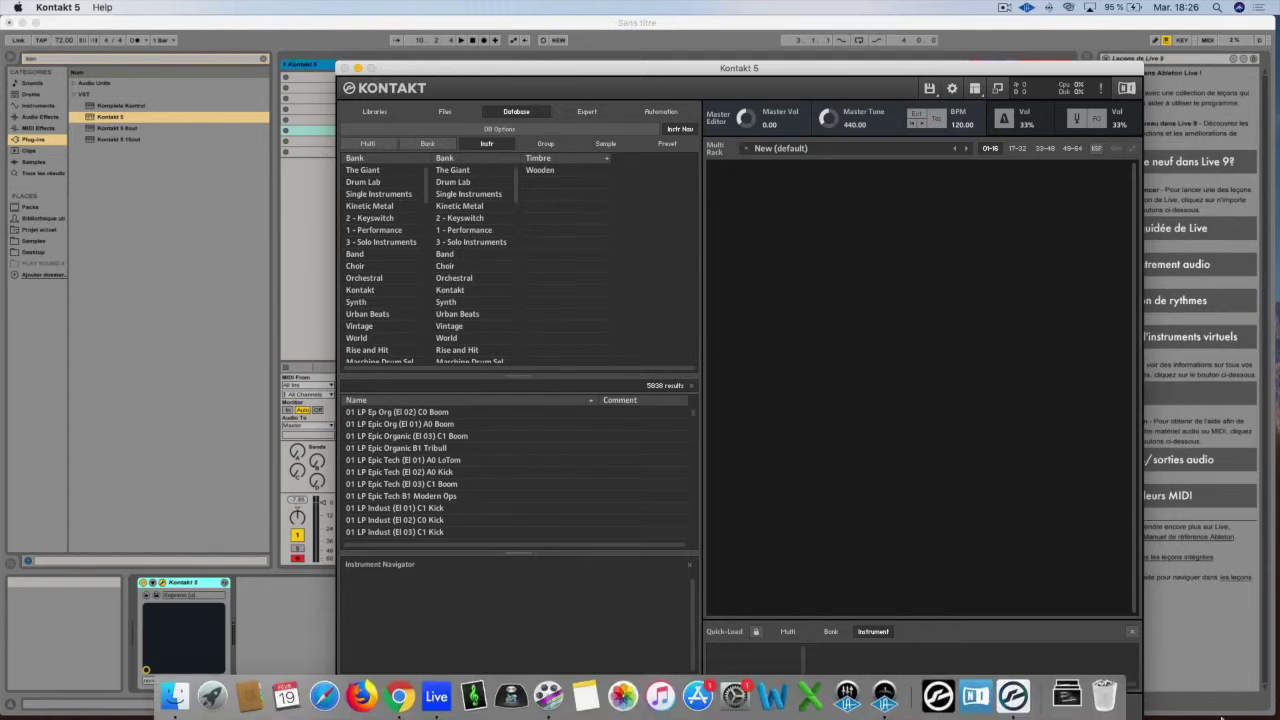
pyautogui.click(1009, 702)
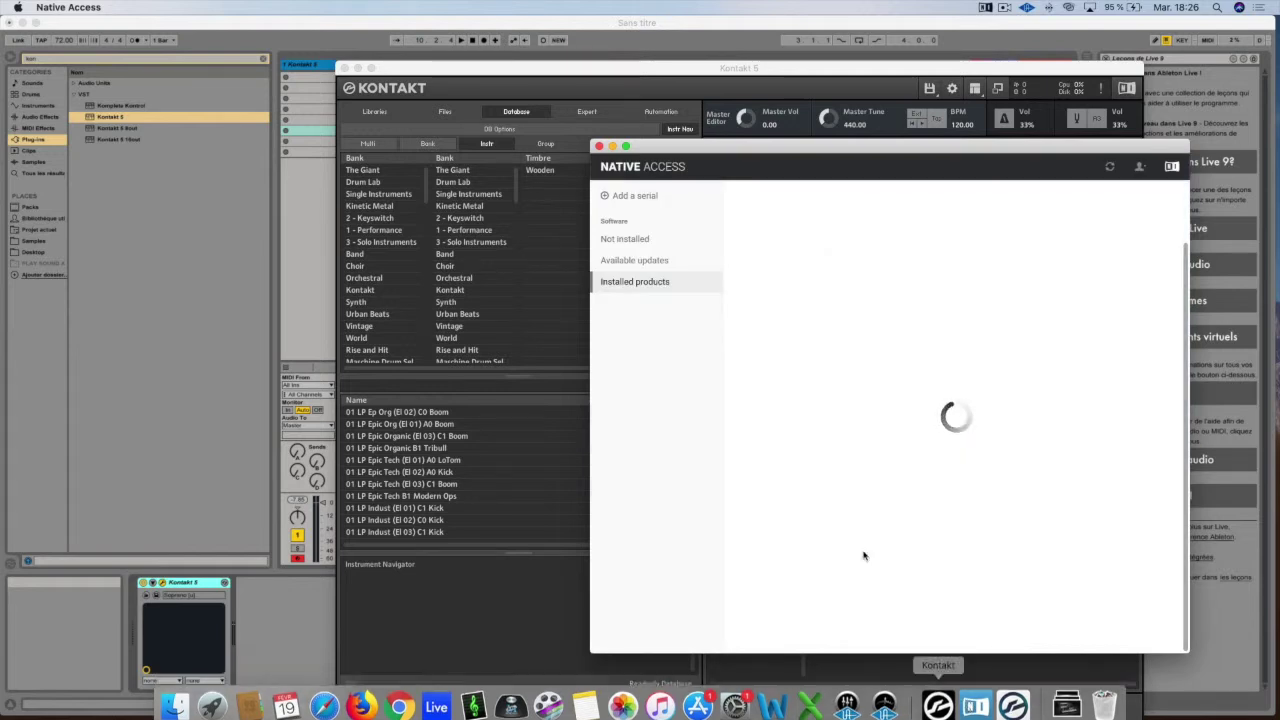
# - Review the installed products, the available updates and the products not yet installed in Native Access
pyautogui.click(650, 259)
pyautogui.click(646, 281)
pyautogui.click(645, 240)
pyautogui.click(646, 260)
pyautogui.click(646, 282)
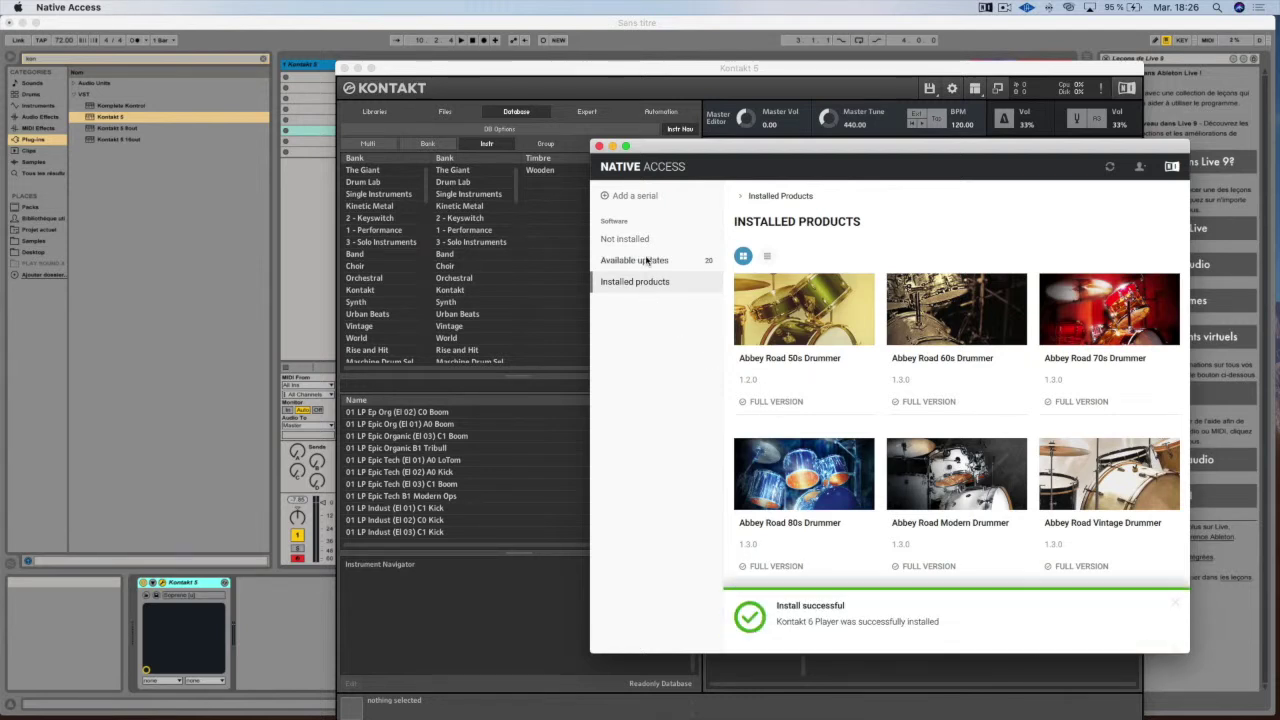
pyautogui.click(650, 260)
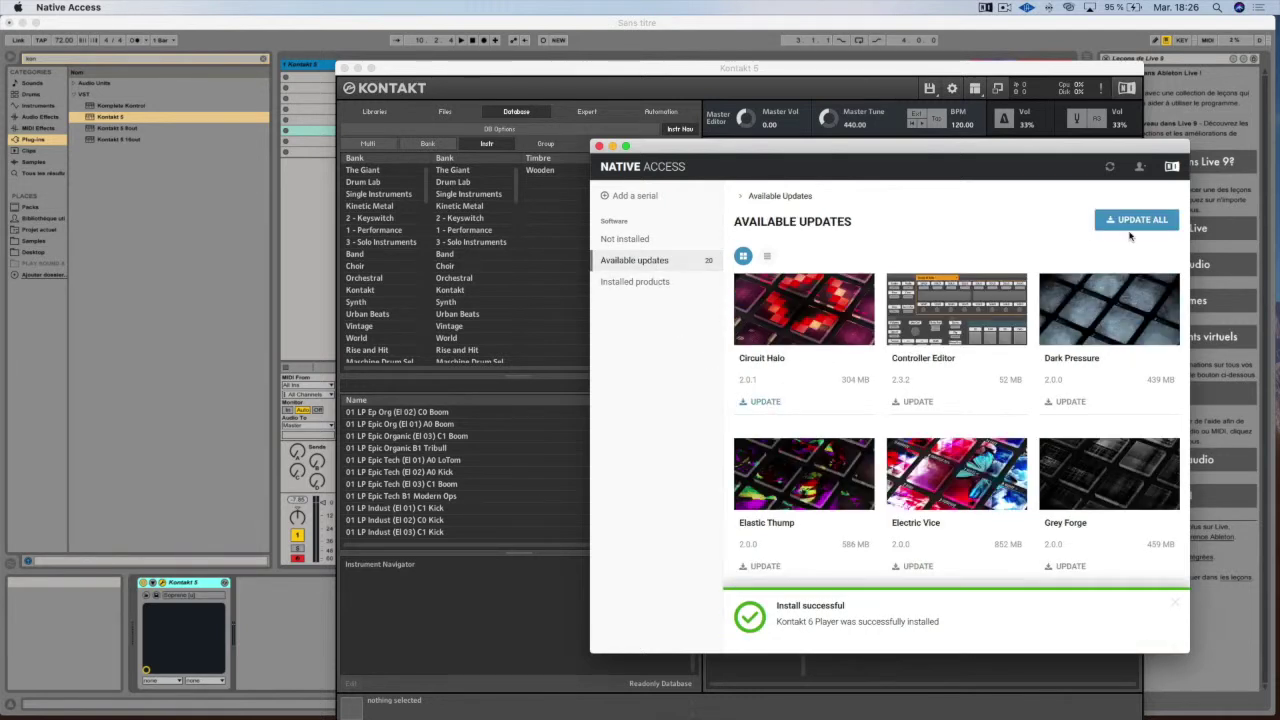
pyautogui.moveTo(965, 320)
pyautogui.click(648, 240)
pyautogui.moveTo(840, 325)
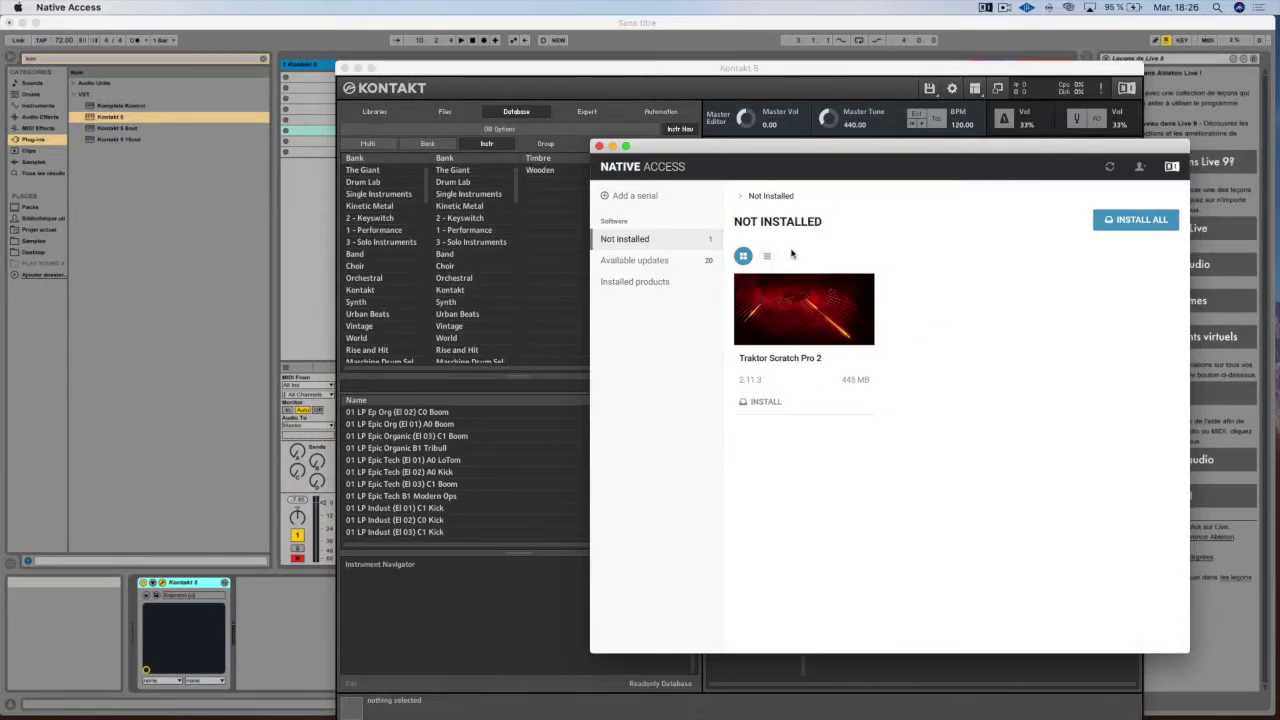
# - View the form for adding a serial number, cancel it and close Native Access
pyautogui.click(645, 196)
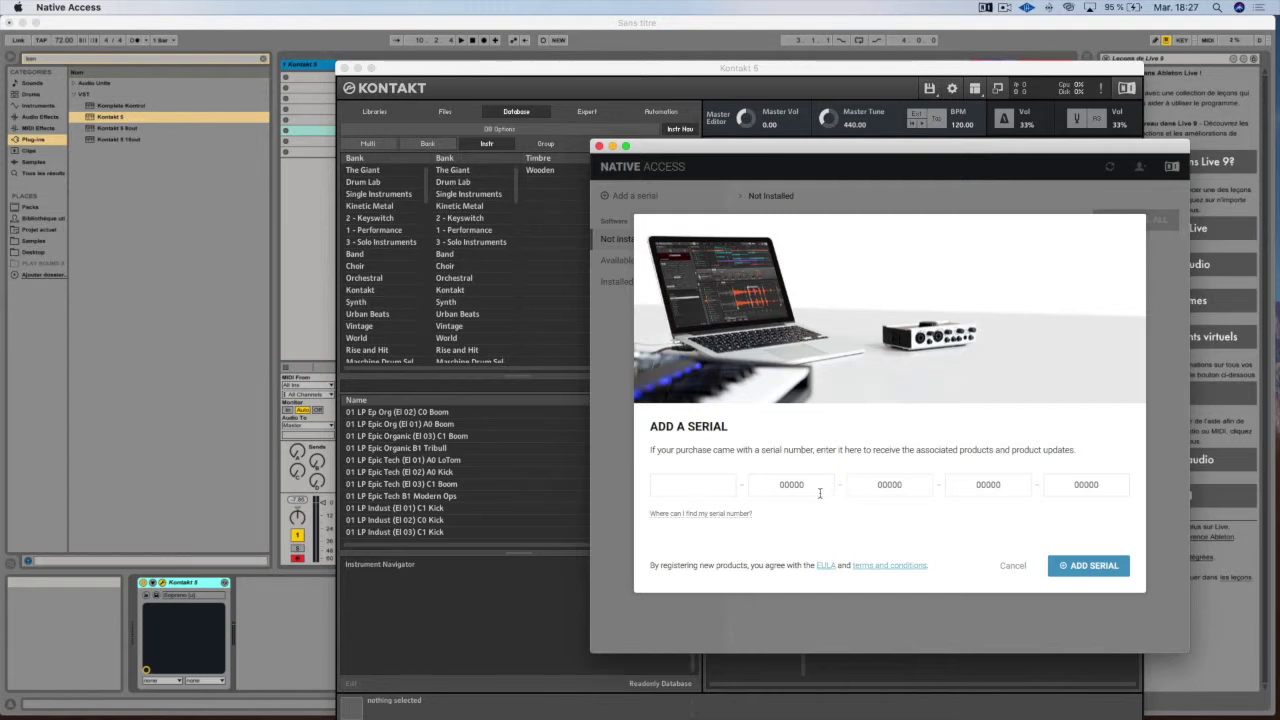
pyautogui.click(1010, 566)
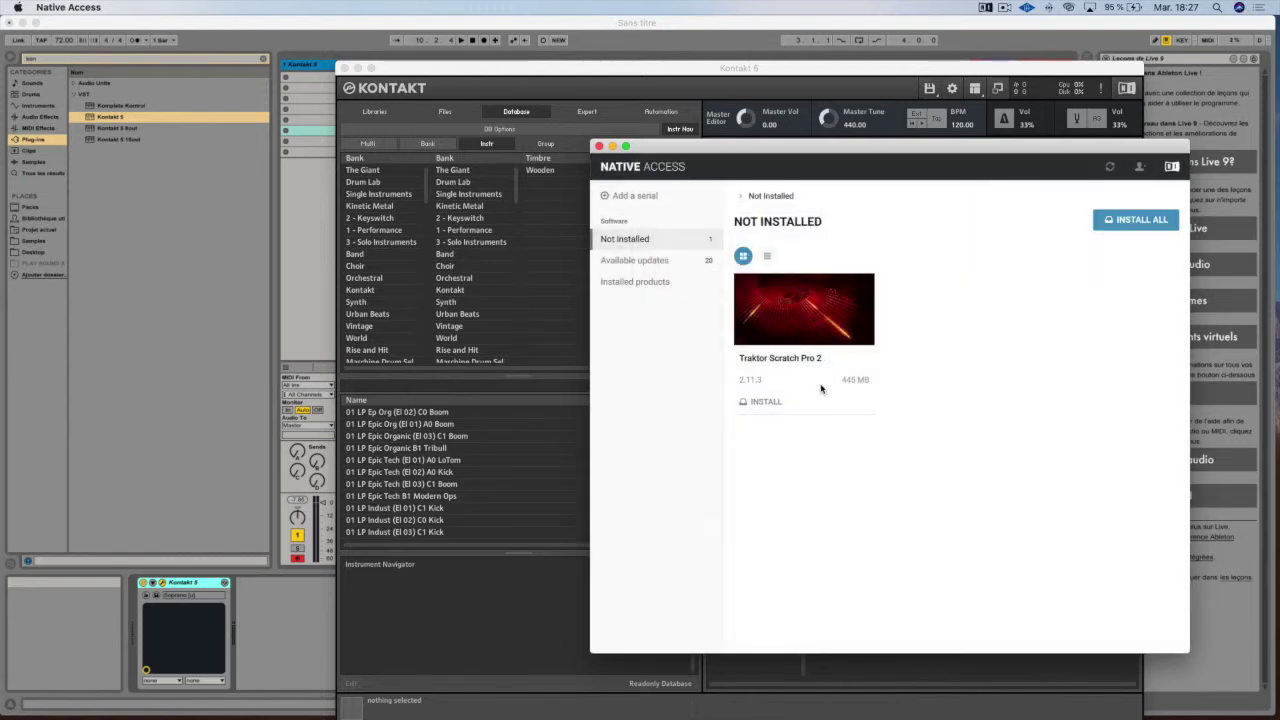
pyautogui.click(598, 146)
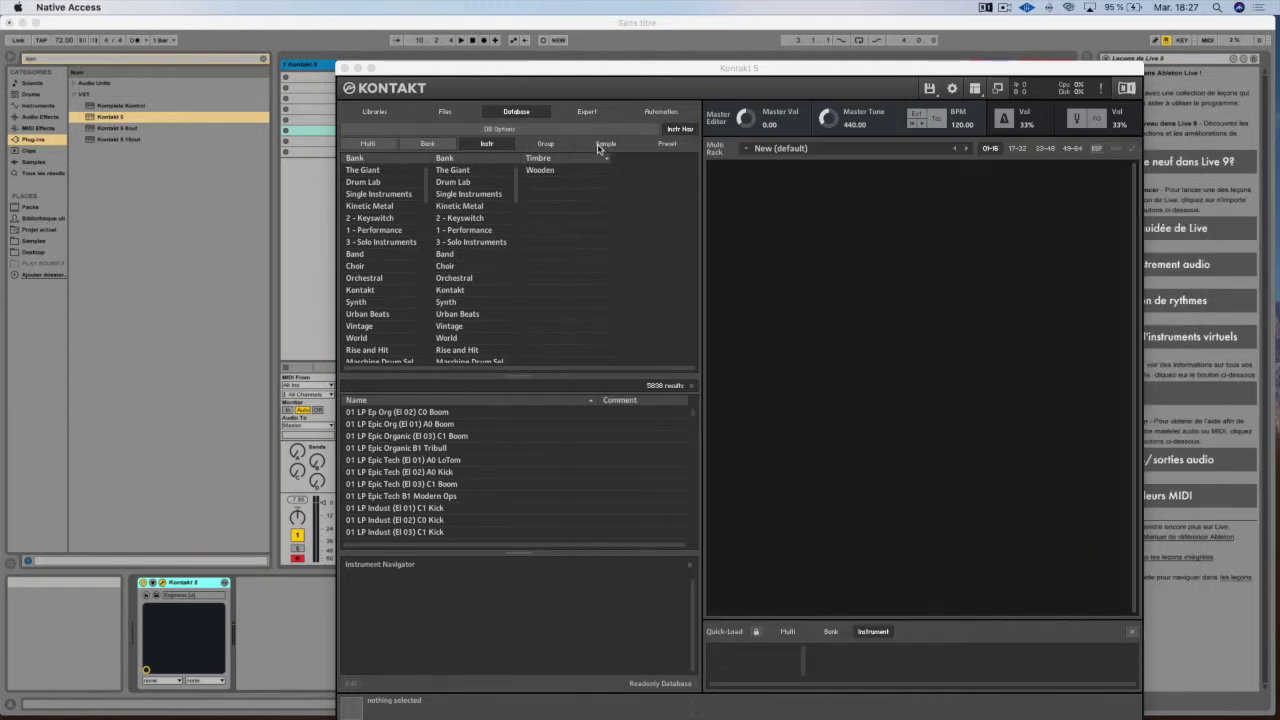
# - Search Launchpad for "kon" to bring up the standalone Kontakt 5
pyautogui.click(444, 68)
pyautogui.moveTo(444, 68); pyautogui.dragTo(416, 61)
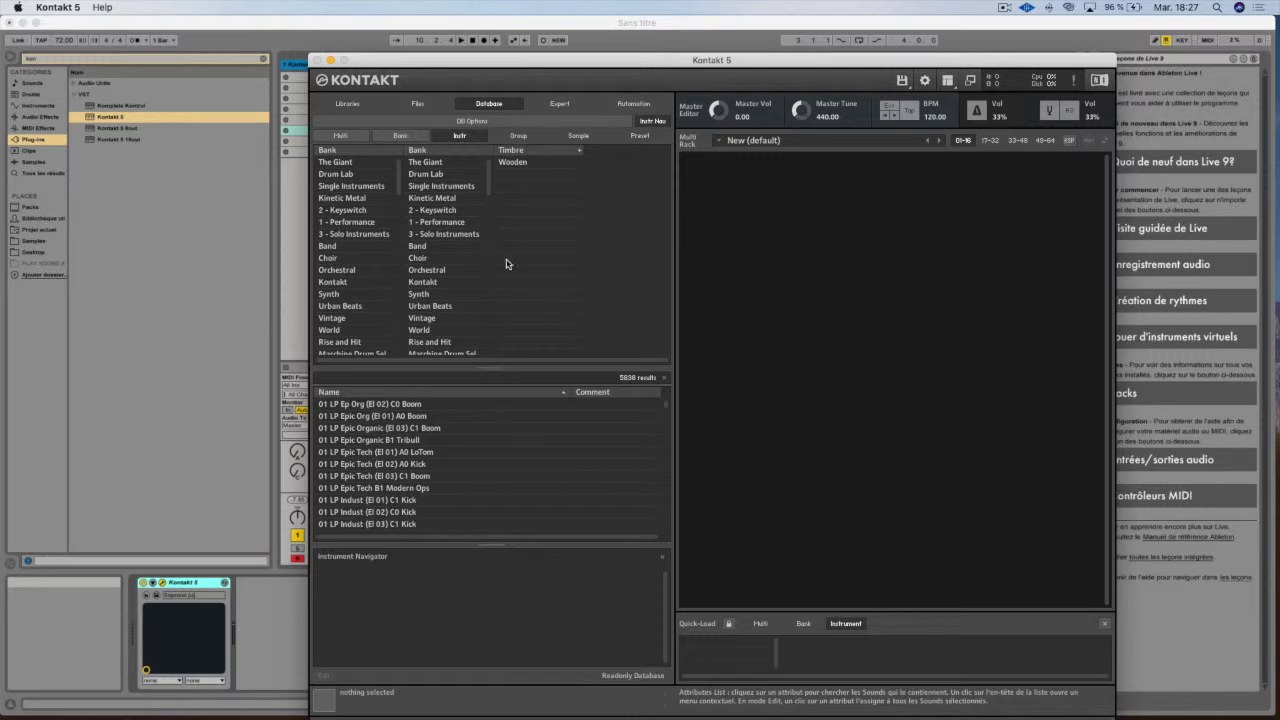
pyautogui.moveTo(668, 712)
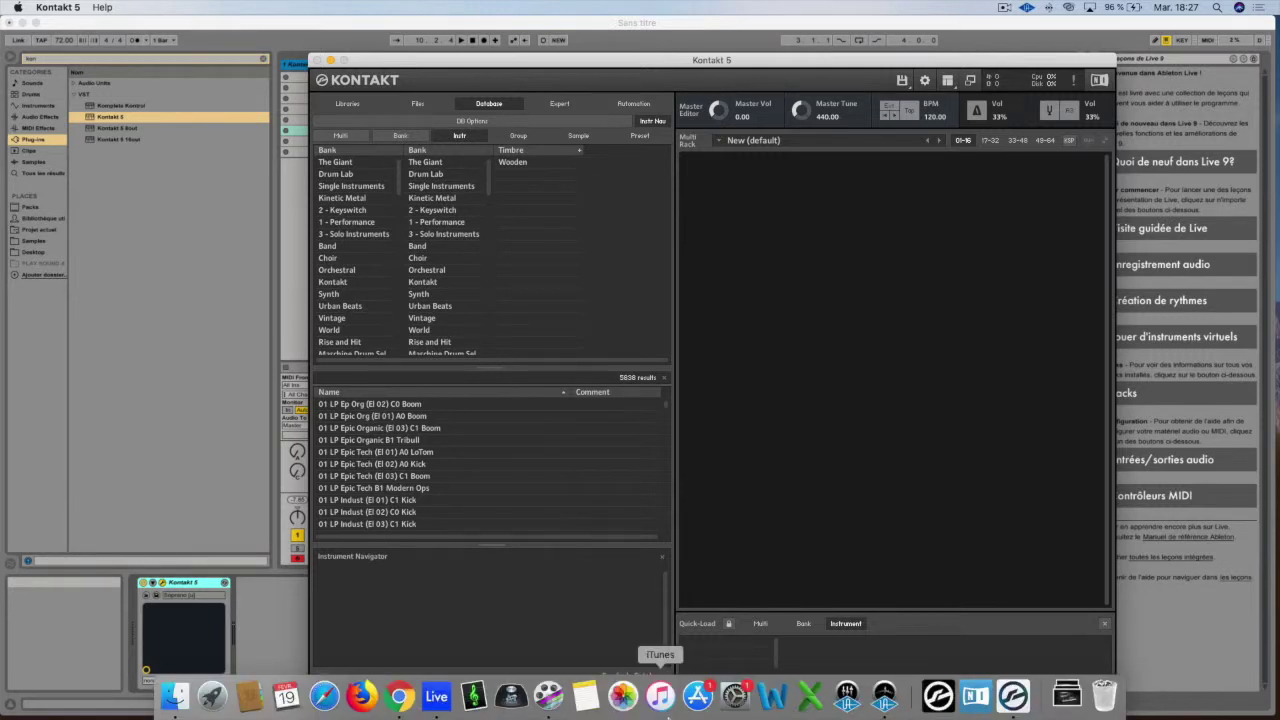
pyautogui.click(212, 696)
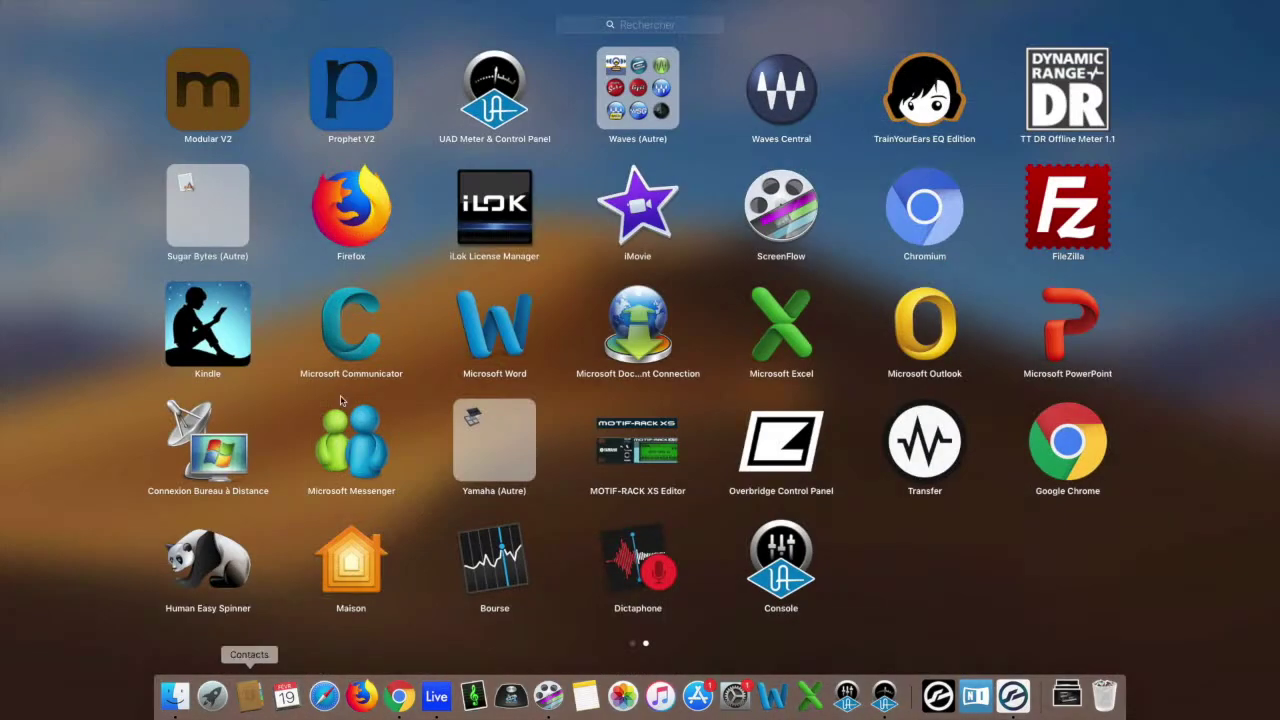
pyautogui.click(657, 28)
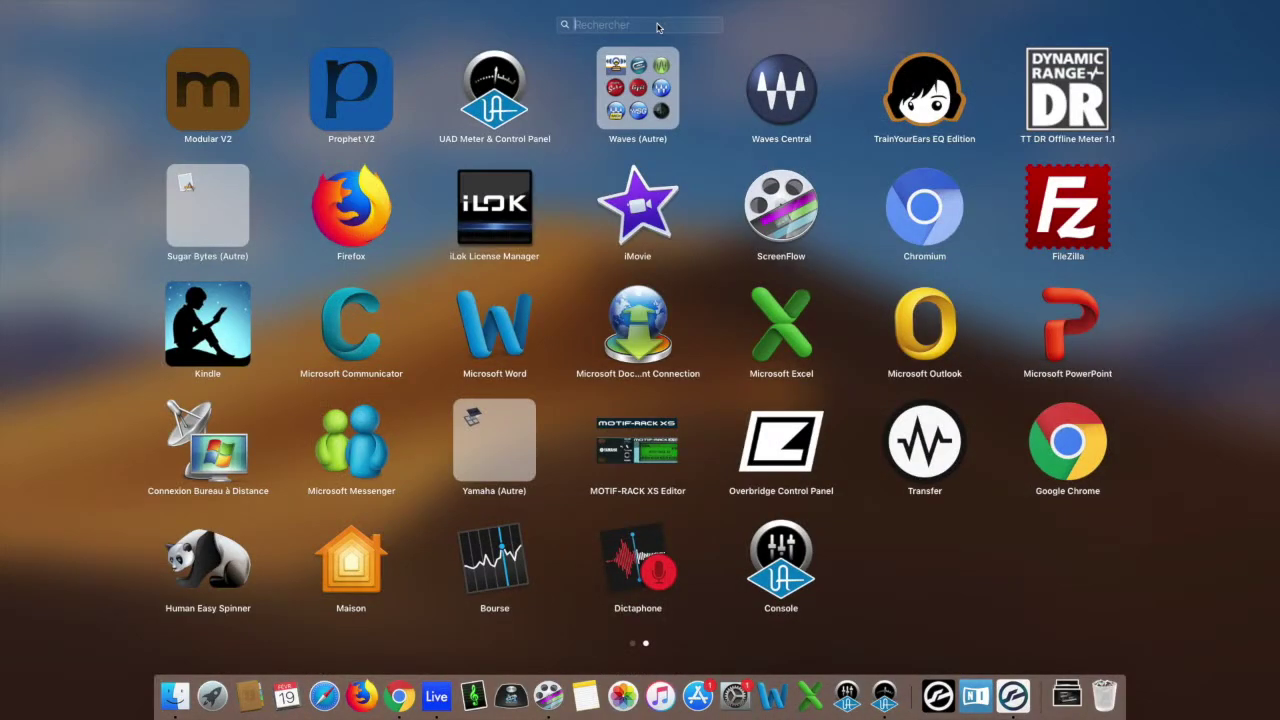
pyautogui.write('kon')
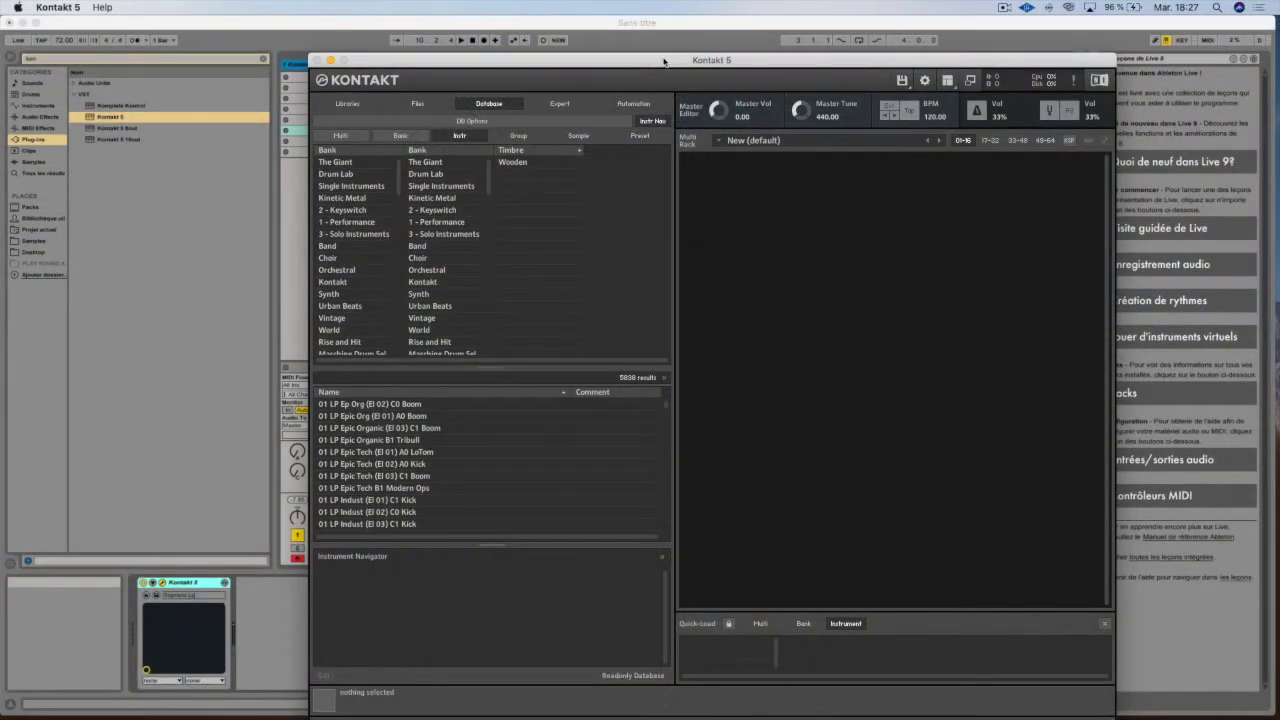
# - Minimize the Live window and reposition the Kontakt 5 window so it fits fully on the desktop
pyautogui.moveTo(663, 62); pyautogui.dragTo(638, 89)
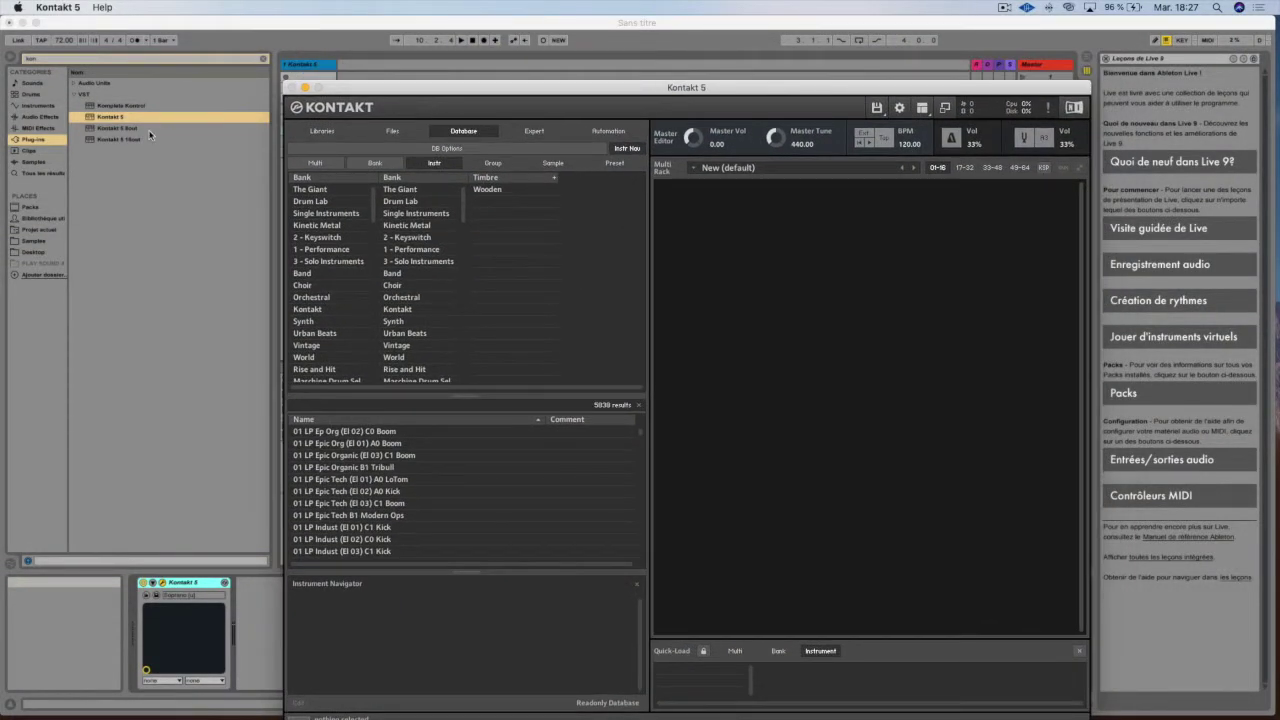
pyautogui.click(22, 22)
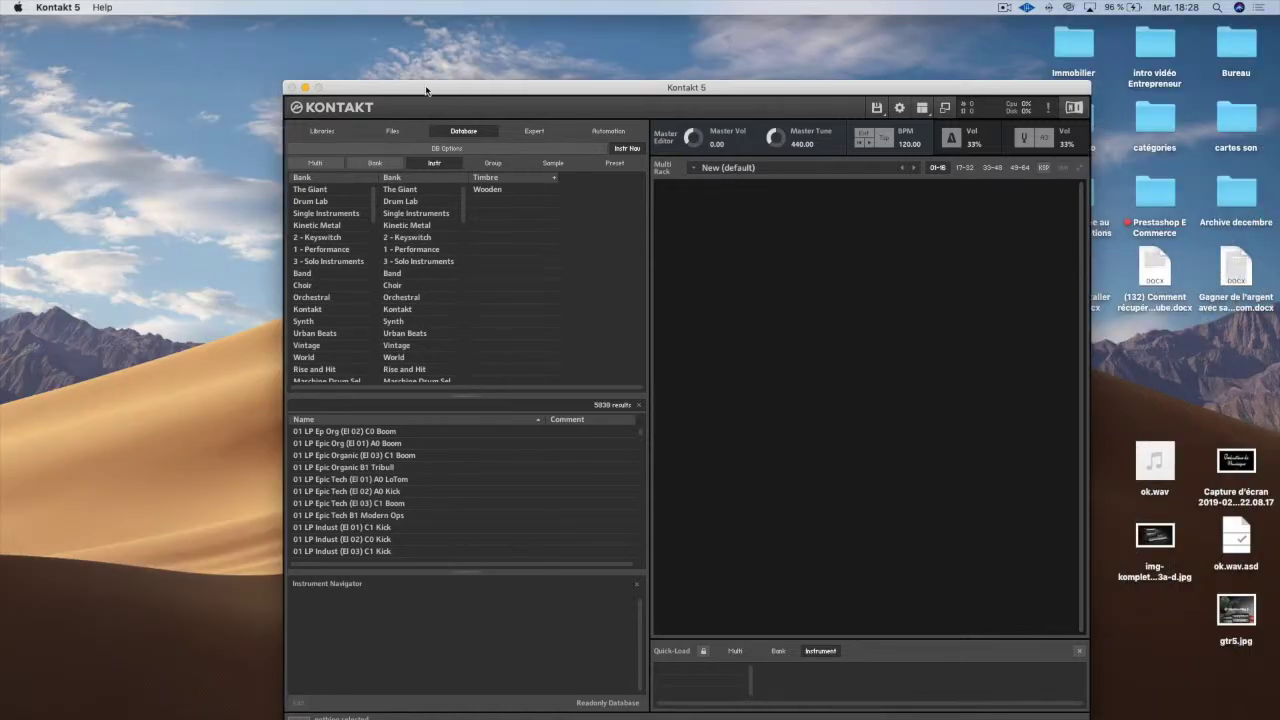
pyautogui.moveTo(426, 91); pyautogui.dragTo(424, 46)
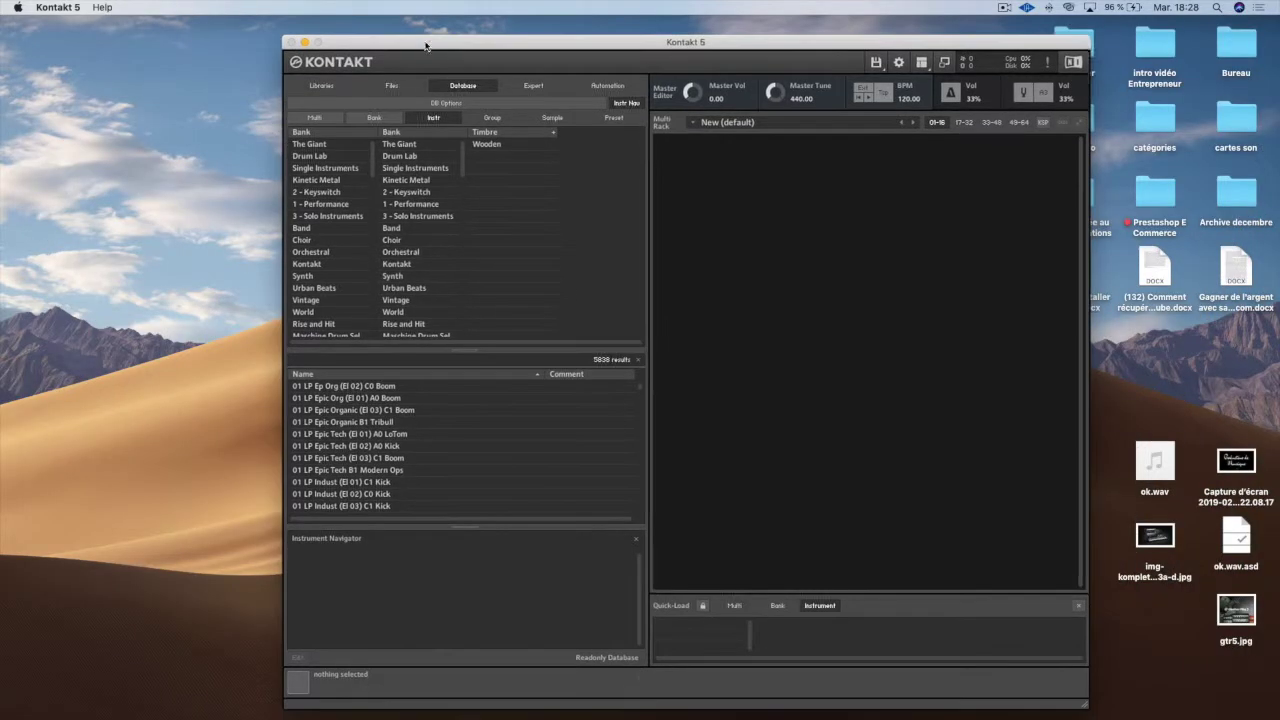
# - In Kontakt's audio options, check the driver, choose ULN-8 as the device and close the options
pyautogui.click(898, 63)
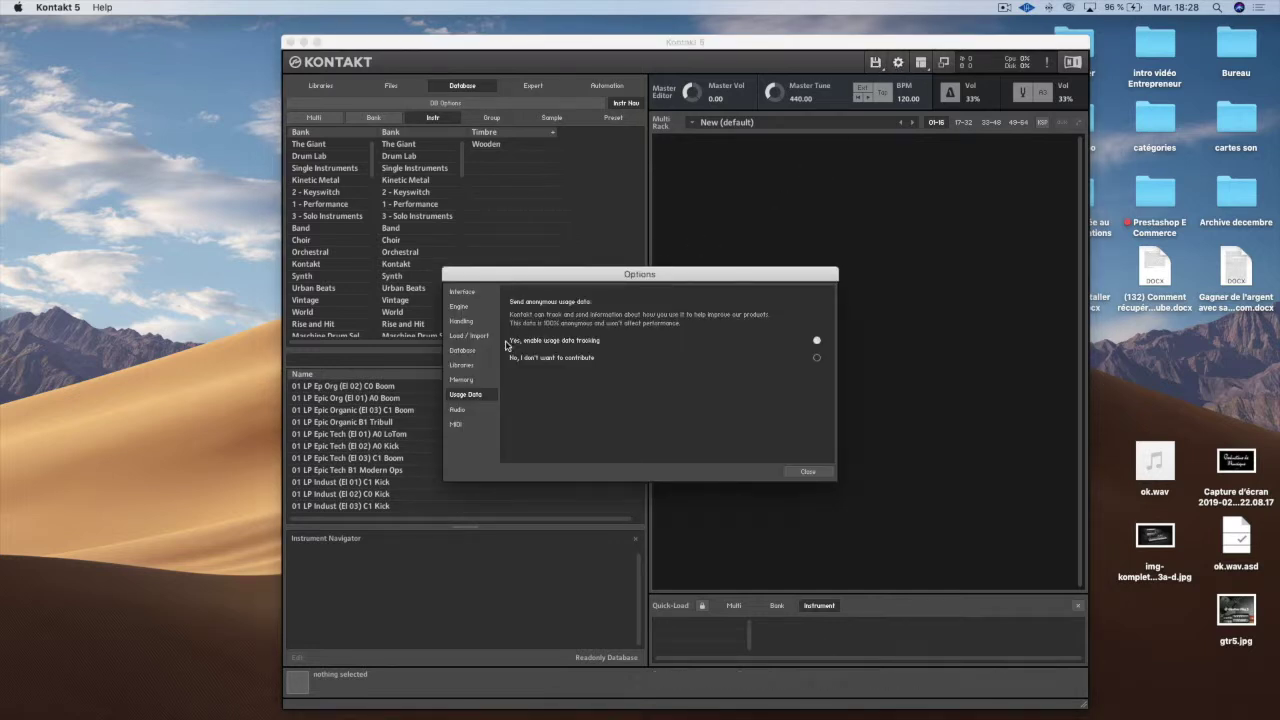
pyautogui.press('Escape')
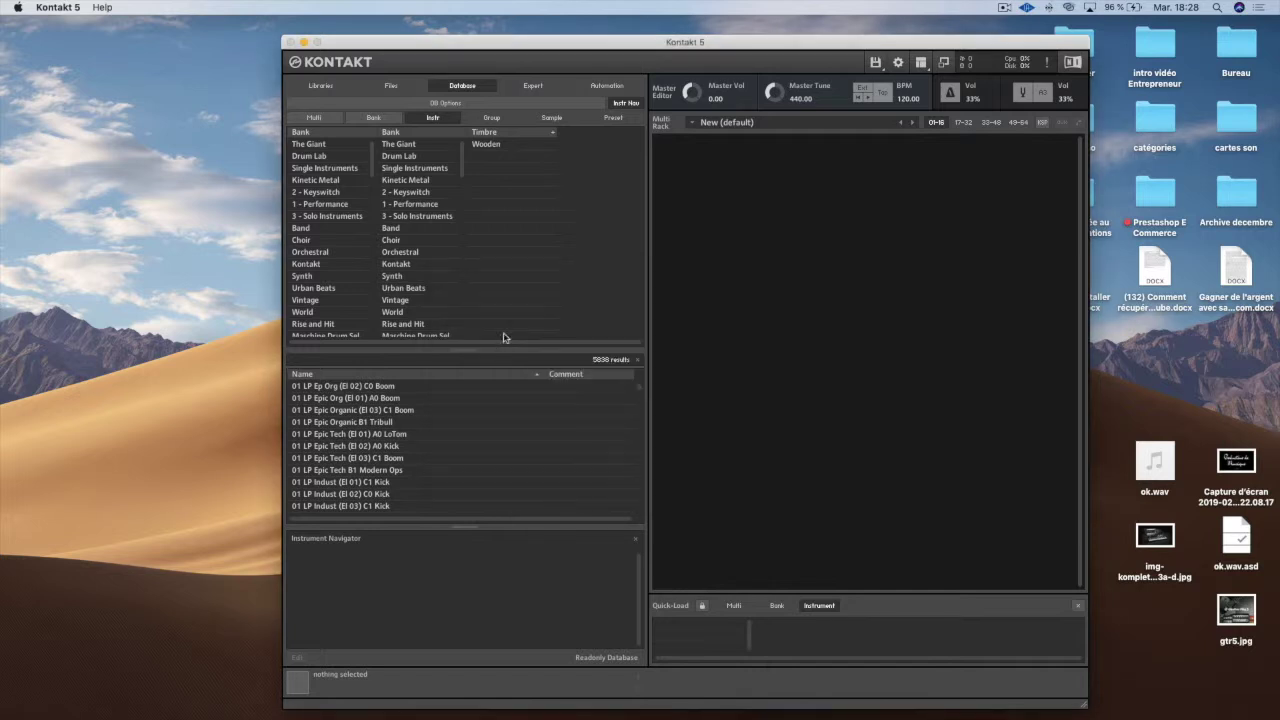
pyautogui.click(898, 62)
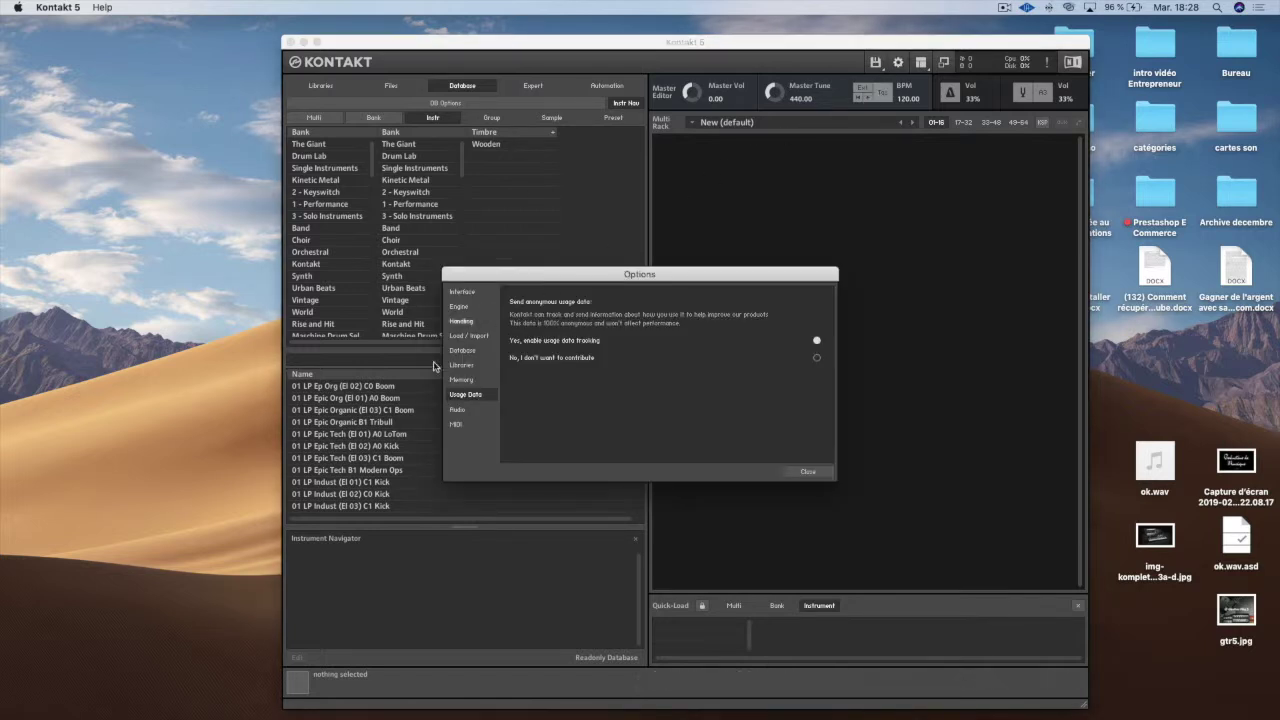
pyautogui.click(459, 409)
pyautogui.click(751, 300)
pyautogui.click(740, 302)
pyautogui.click(741, 319)
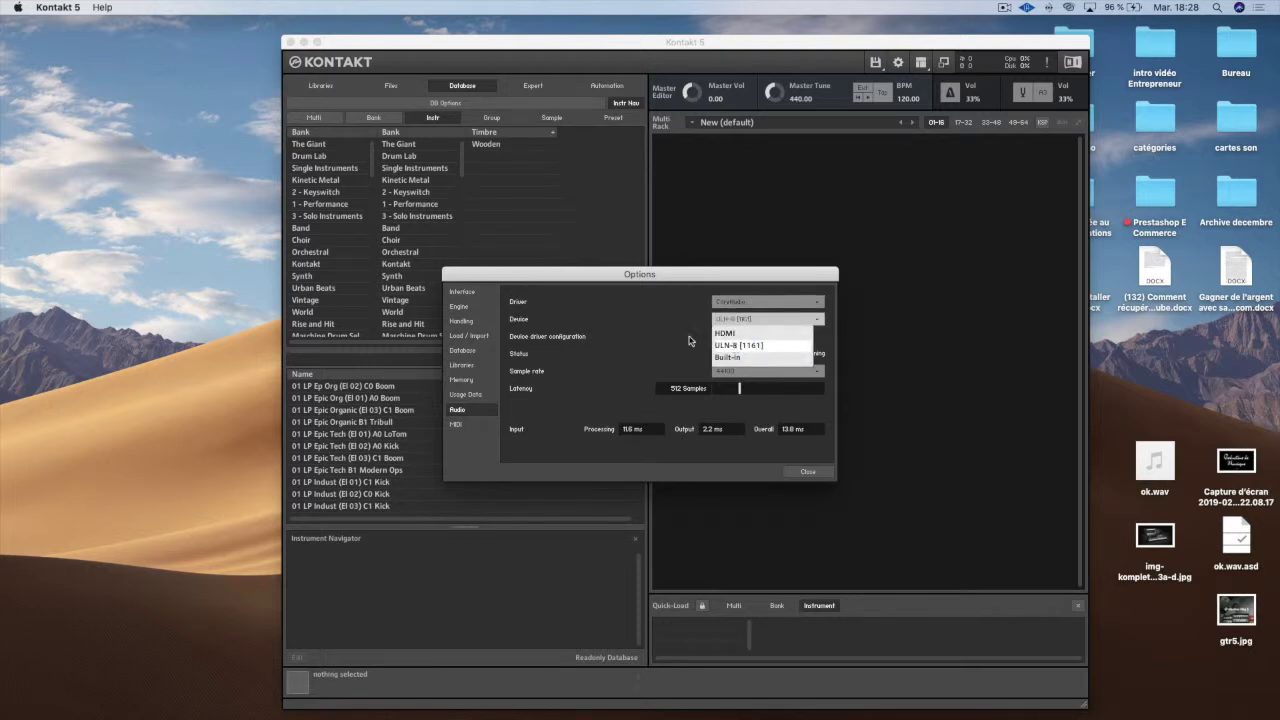
pyautogui.click(733, 346)
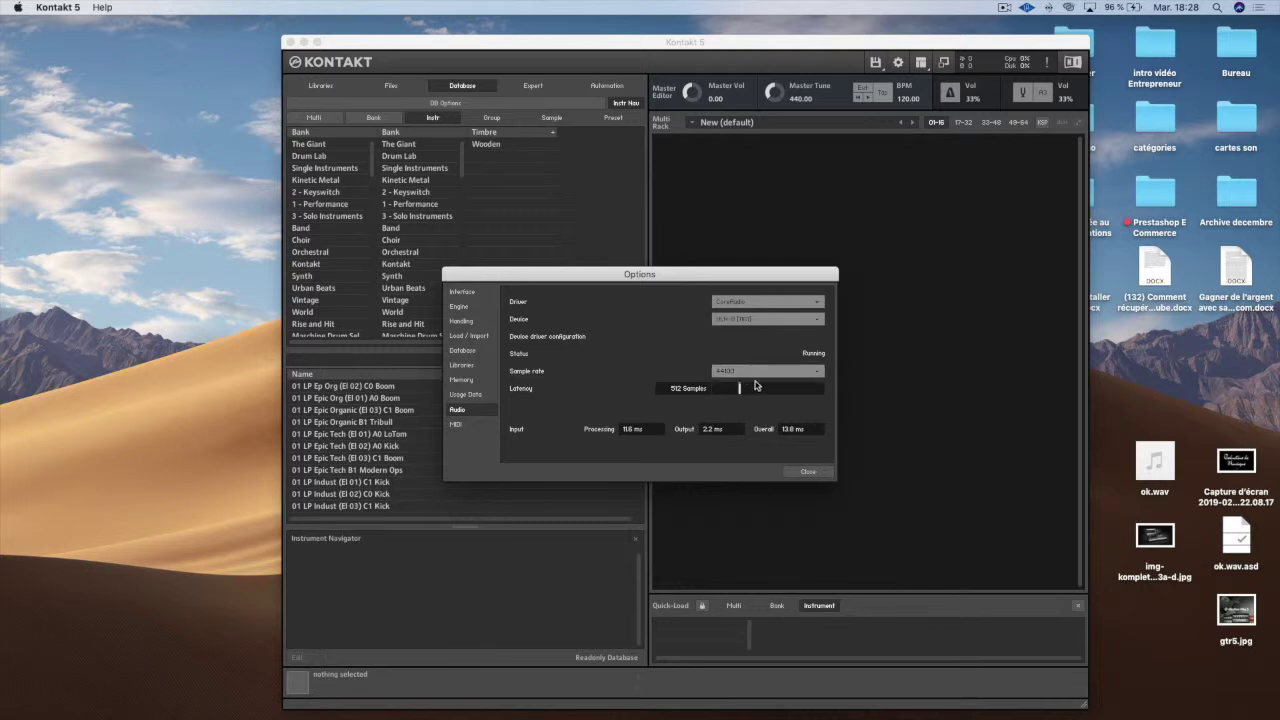
pyautogui.click(806, 471)
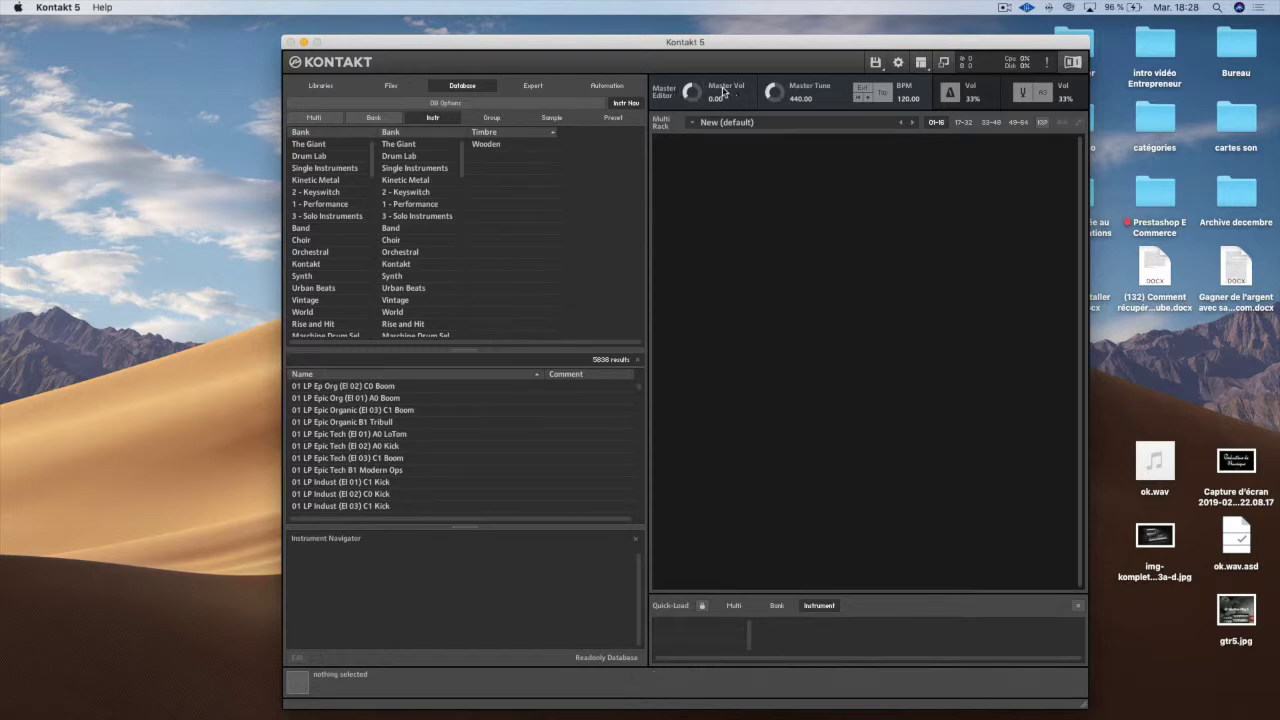
# - Set Kontakt's master volume to 4.01 and quit the standalone Kontakt 5
pyautogui.moveTo(697, 96); pyautogui.dragTo(771, 98)
pyautogui.click(60, 7)
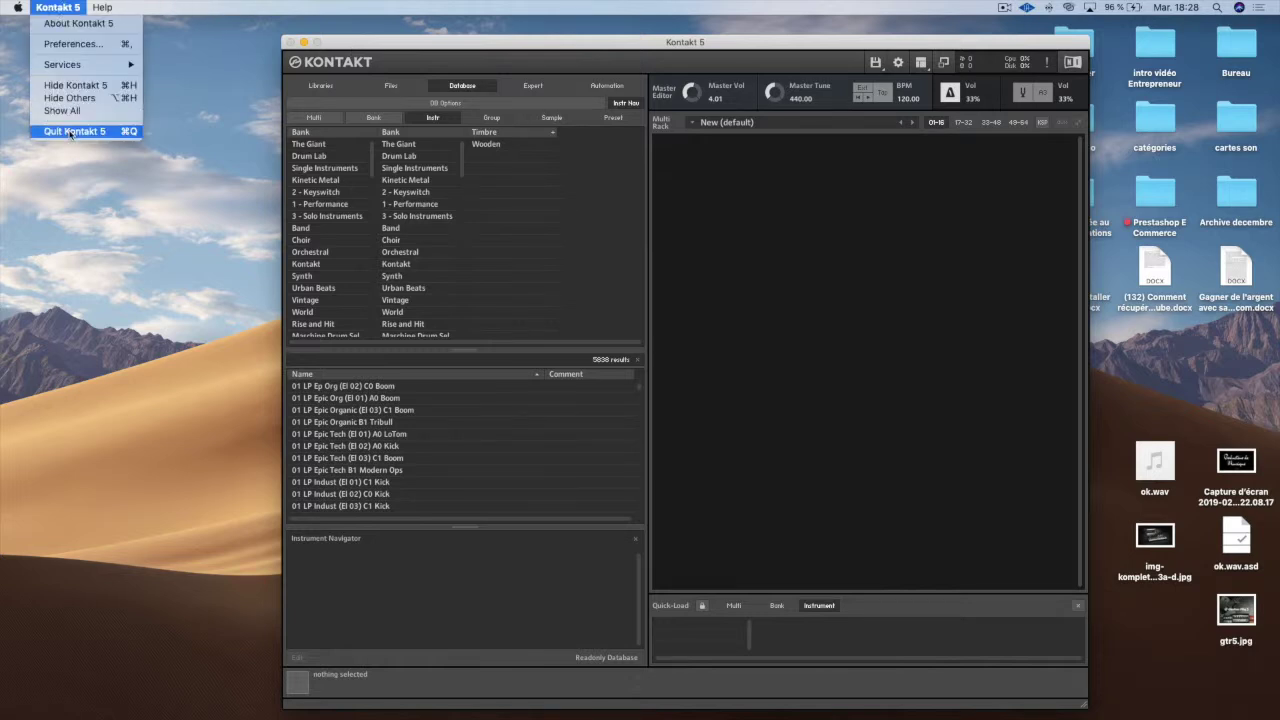
pyautogui.click(72, 132)
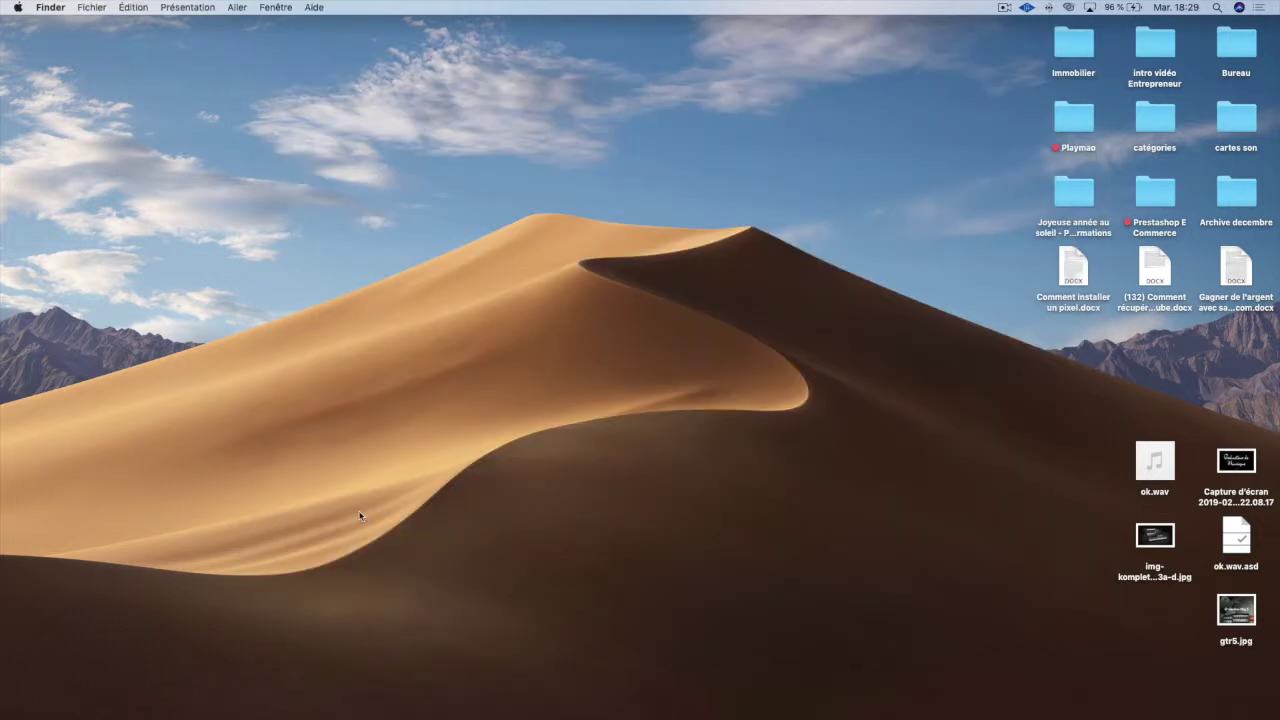
# - Restore the minimized Live window and move the Kontakt plug-in window down to uncover Live's browser
pyautogui.moveTo(490, 712)
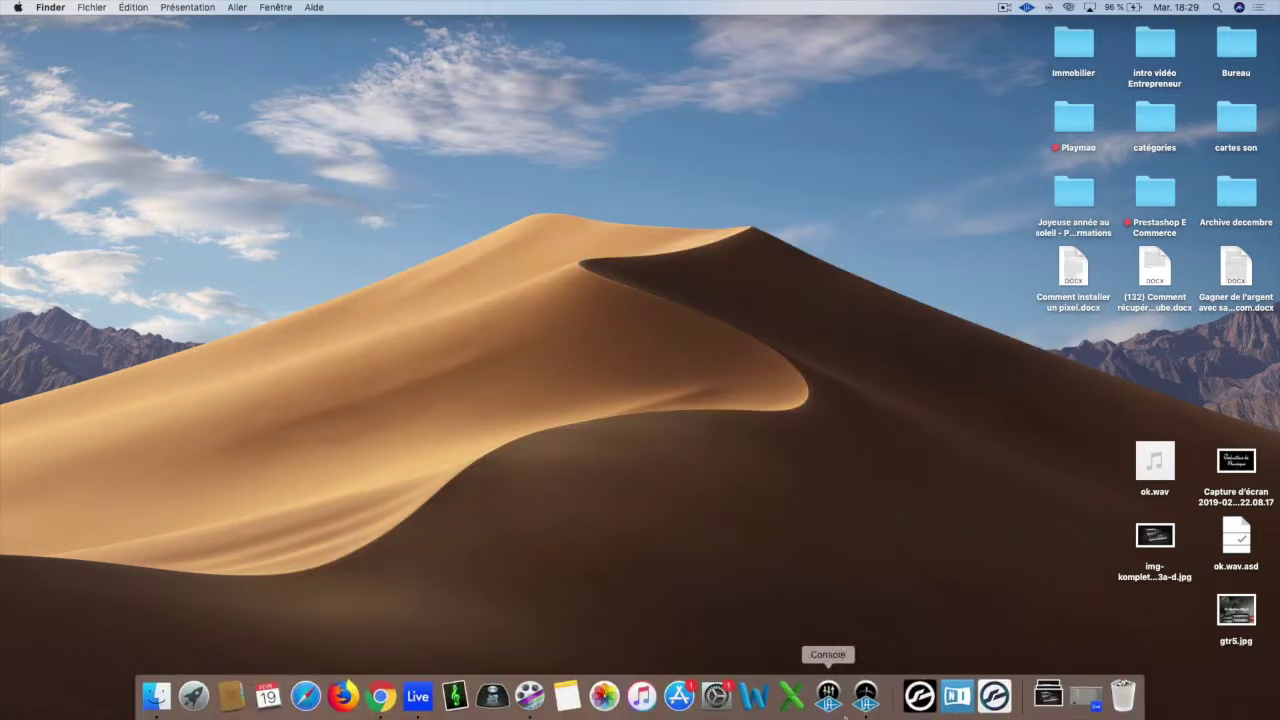
pyautogui.click(1088, 700)
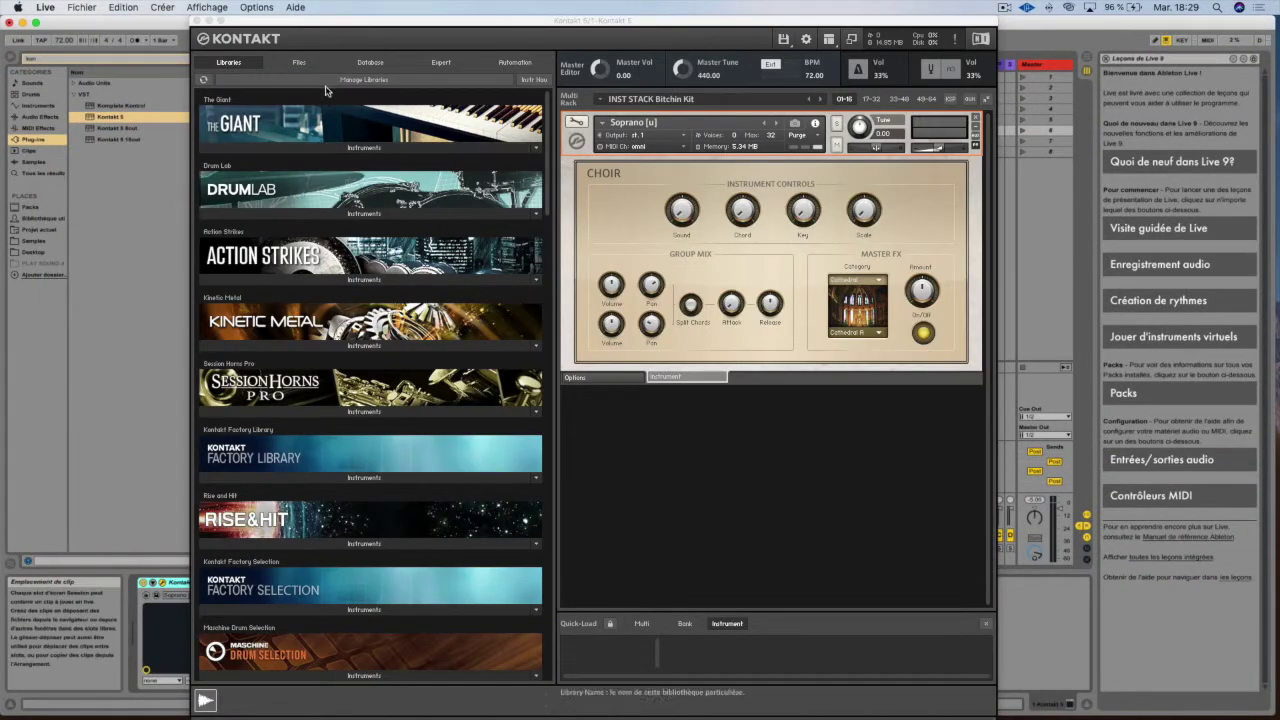
pyautogui.moveTo(310, 21); pyautogui.dragTo(363, 226)
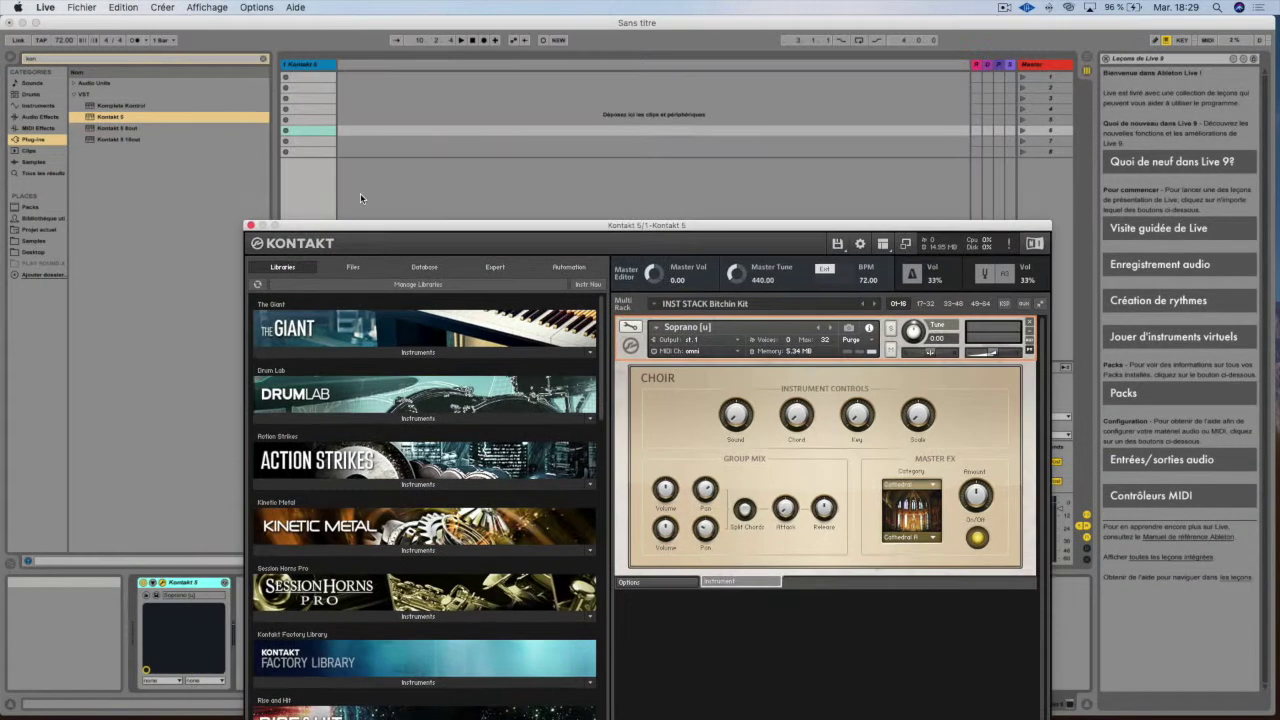
# - Search Live's browser for "kompl", hide the Kontakt plug-in window and load the Komplete Kontrol VST on a new track
pyautogui.click(127, 62)
pyautogui.write('kompl')
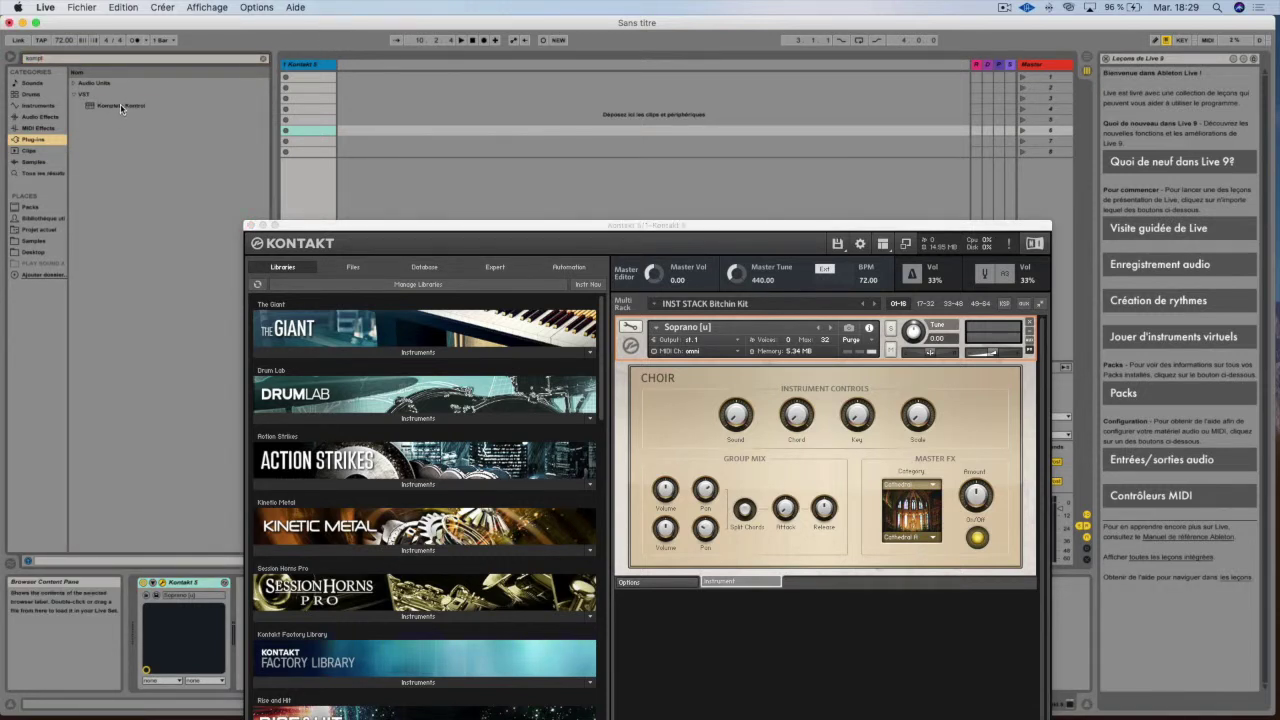
pyautogui.click(118, 105)
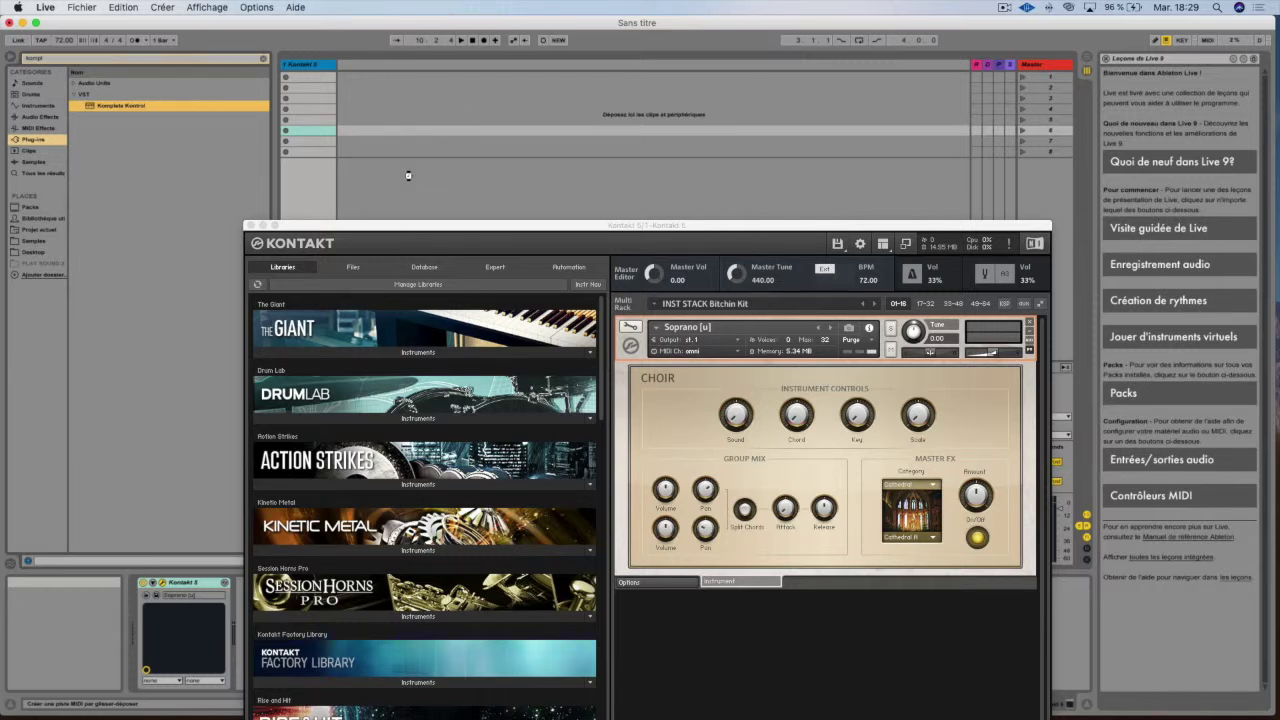
pyautogui.press('super+alt+p')
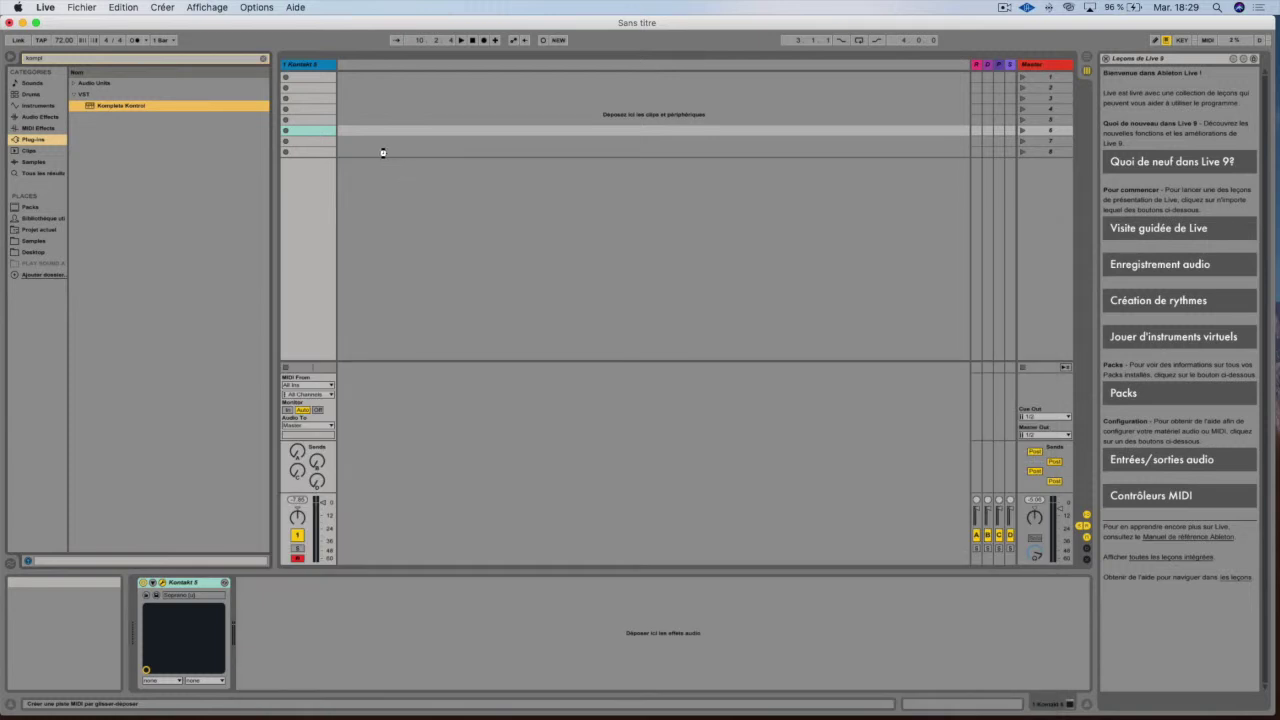
pyautogui.press('Return')
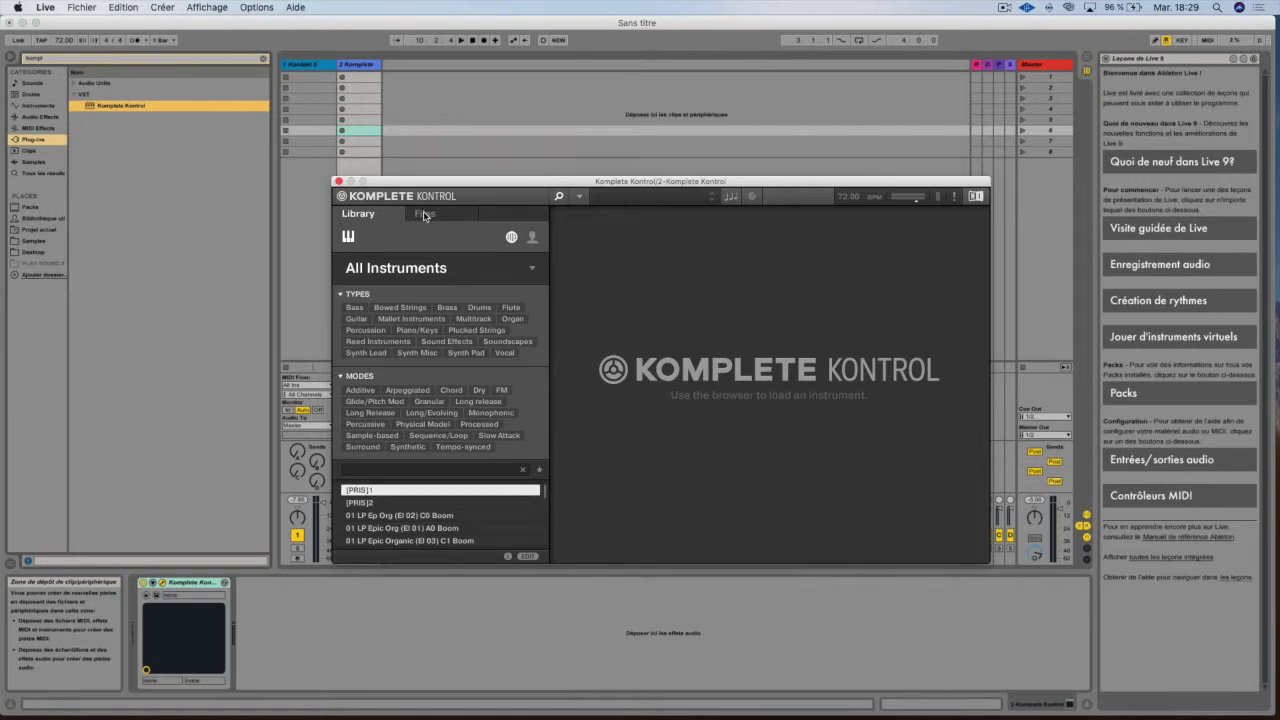
# - Browse all instruments in the Komplete Kontrol library by category and group them by vendor
pyautogui.click(532, 269)
pyautogui.scroll(-10, 437, 349)
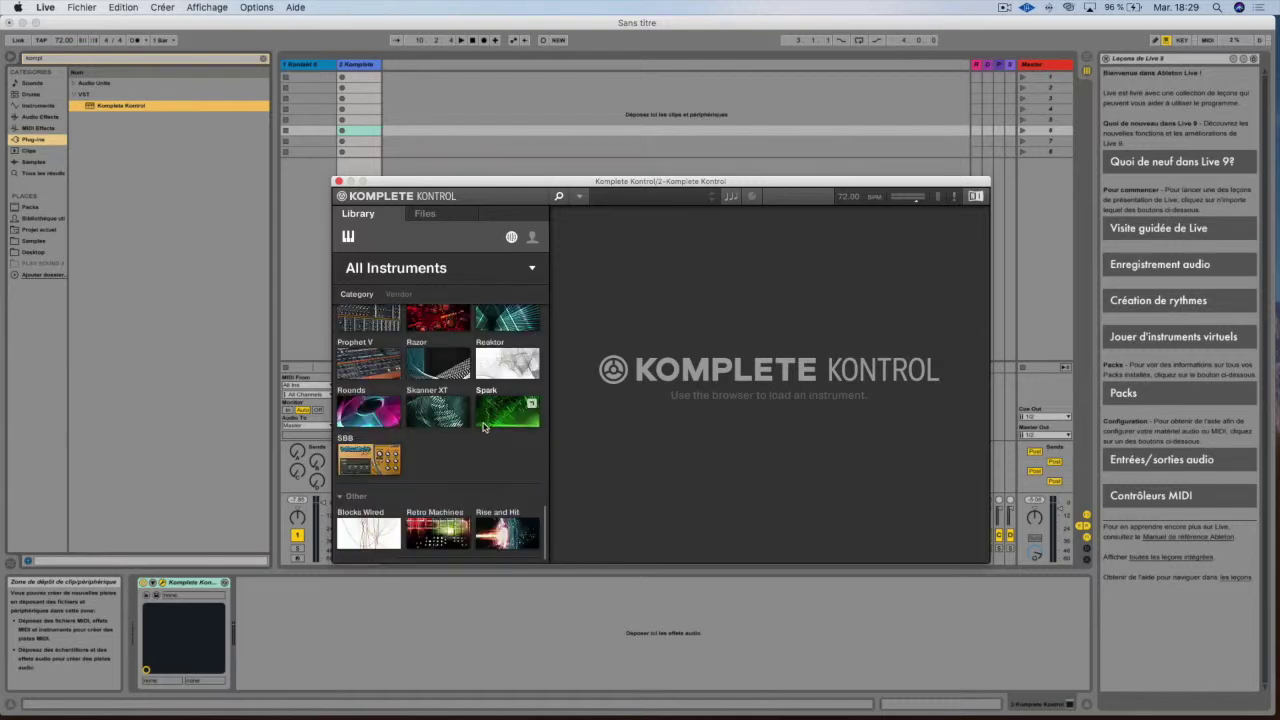
pyautogui.scroll(10, 437, 349)
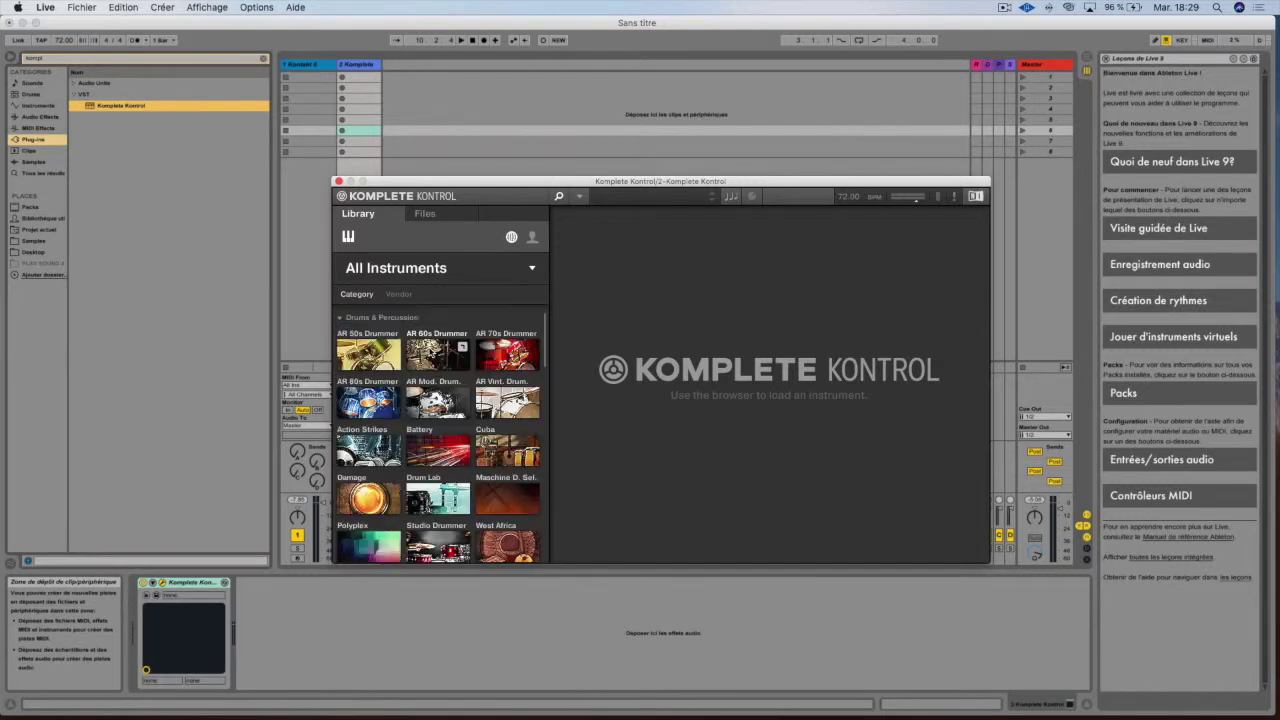
pyautogui.click(395, 296)
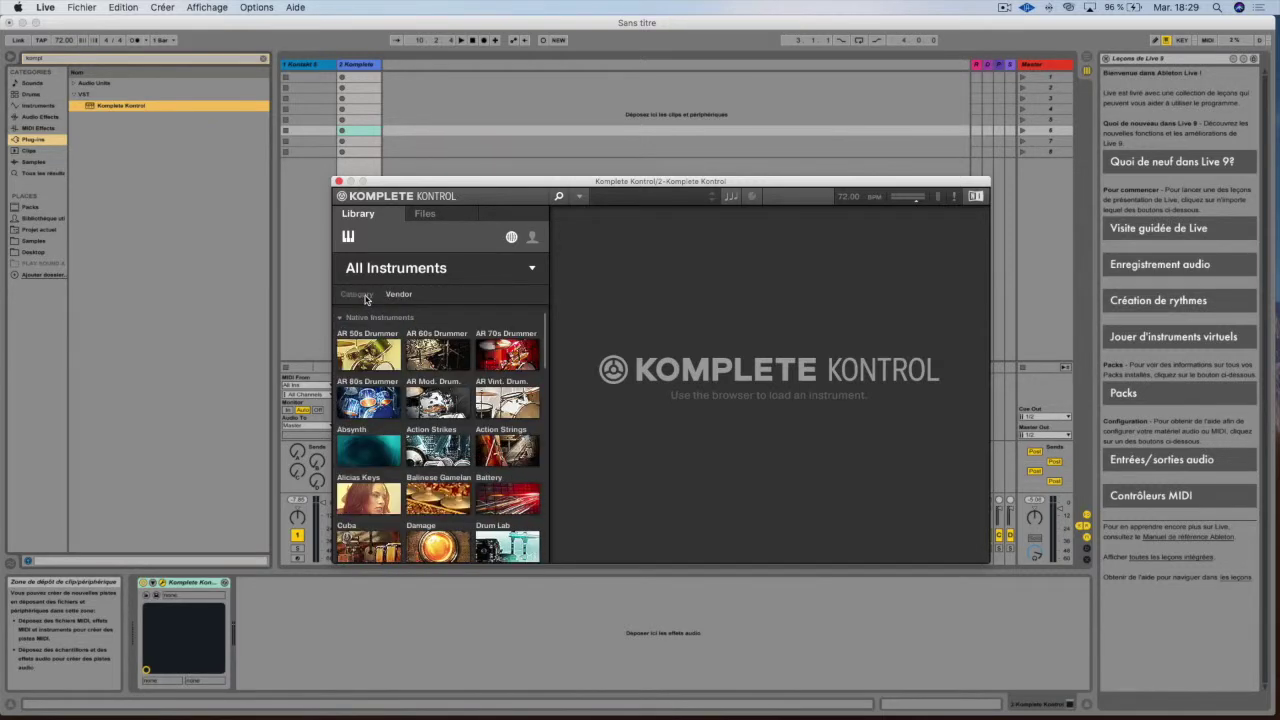
# - Group the Komplete Kontrol library by category, remove its track from Live and bring back the Kontakt plug-in window
pyautogui.click(362, 296)
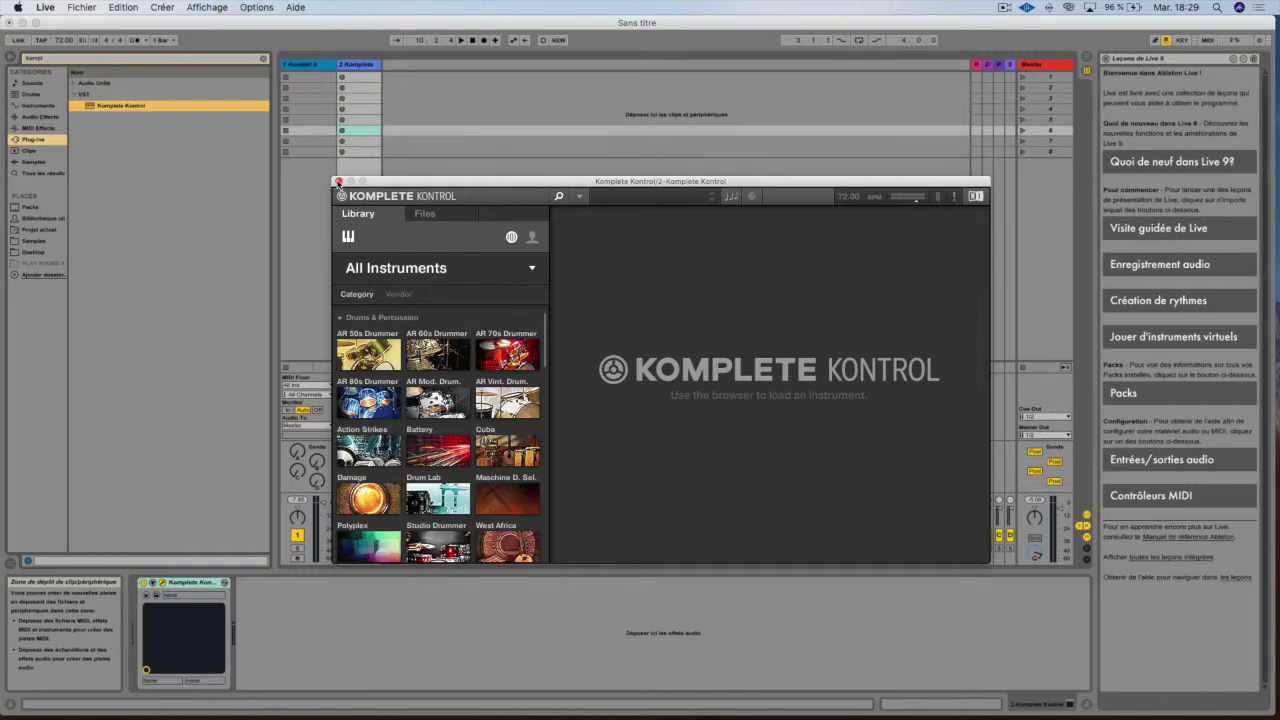
pyautogui.click(367, 72)
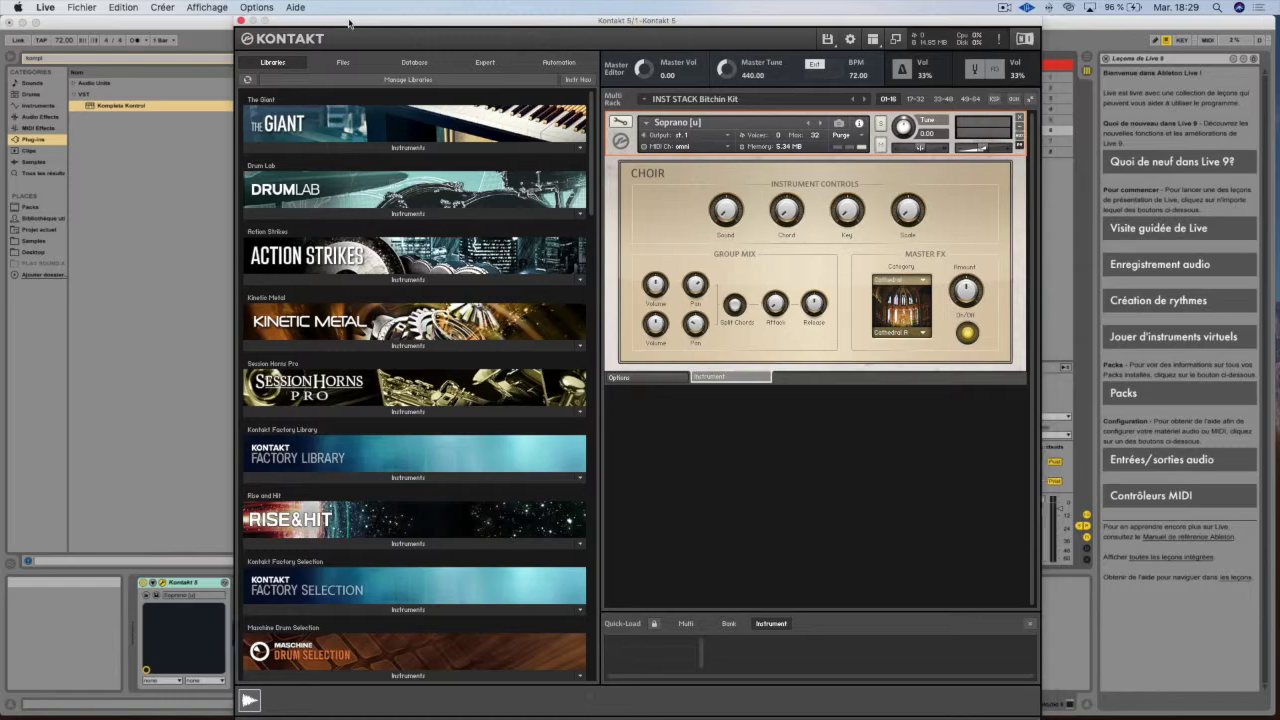
pyautogui.moveTo(349, 22); pyautogui.dragTo(290, 22)
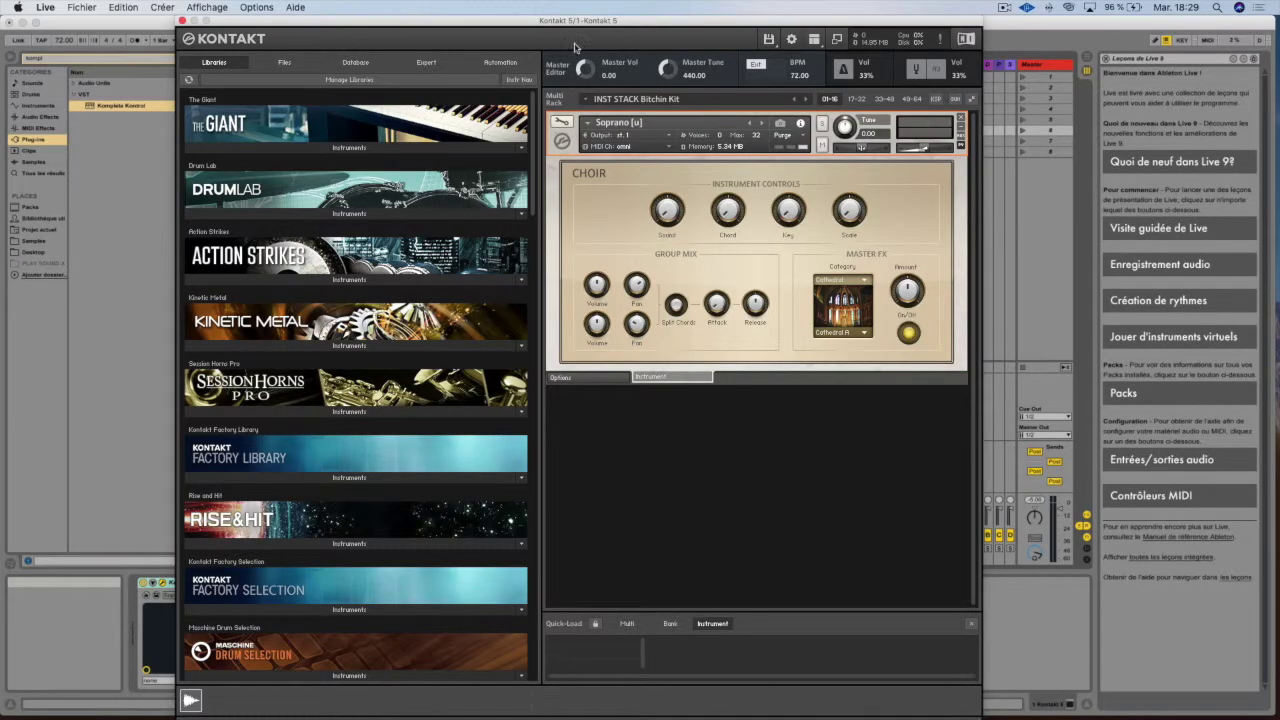
# - Examine Kontakt's file and save commands and the Load/Import, Handling and Interface pages of its options
pyautogui.click(769, 40)
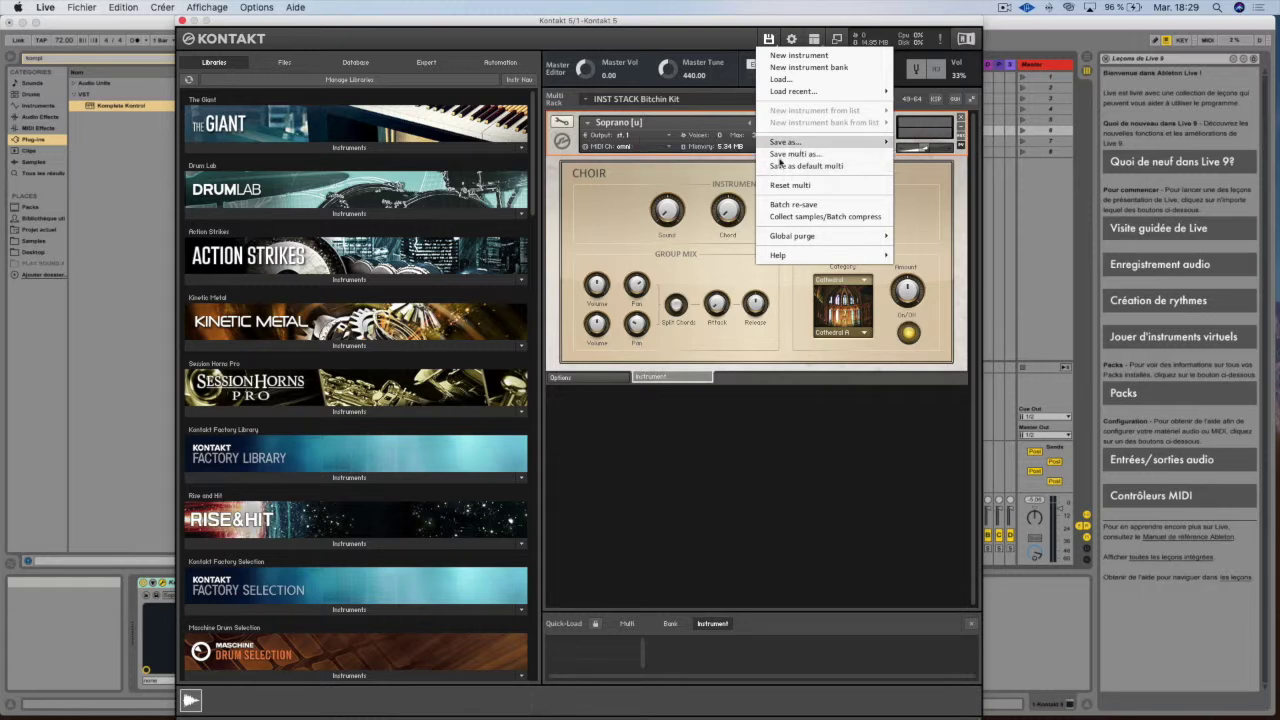
pyautogui.click(791, 39)
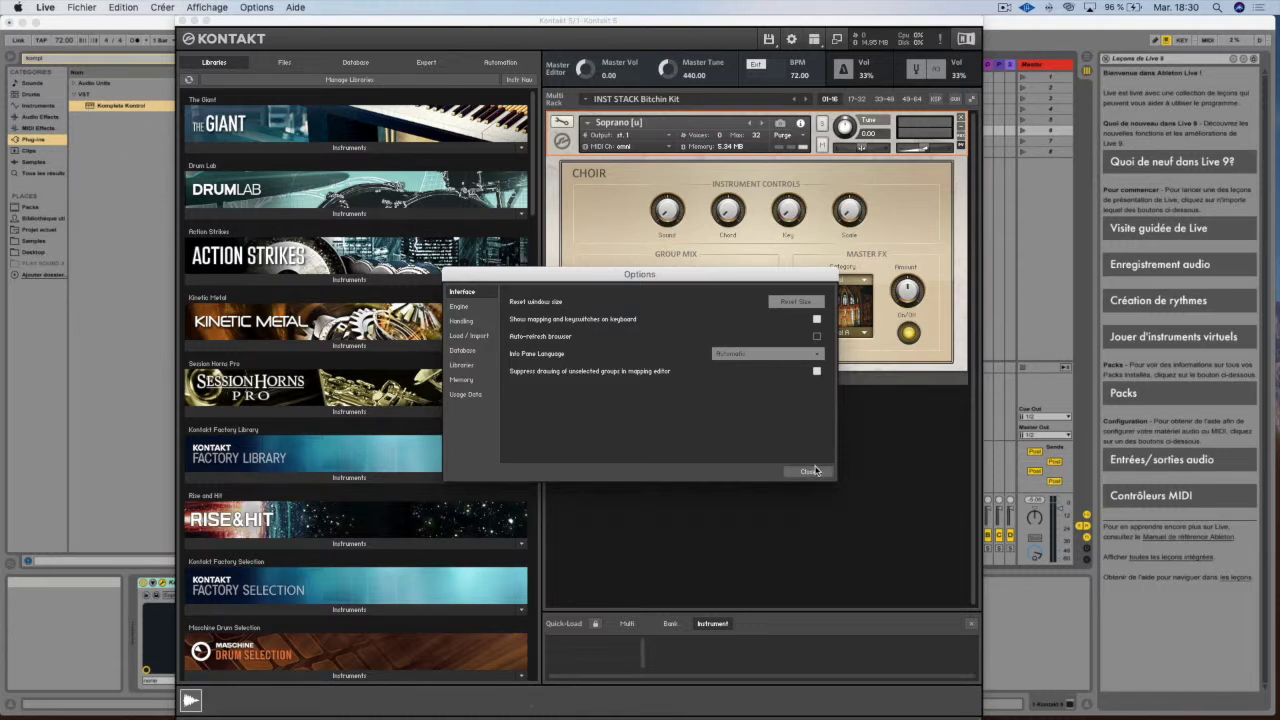
pyautogui.click(470, 335)
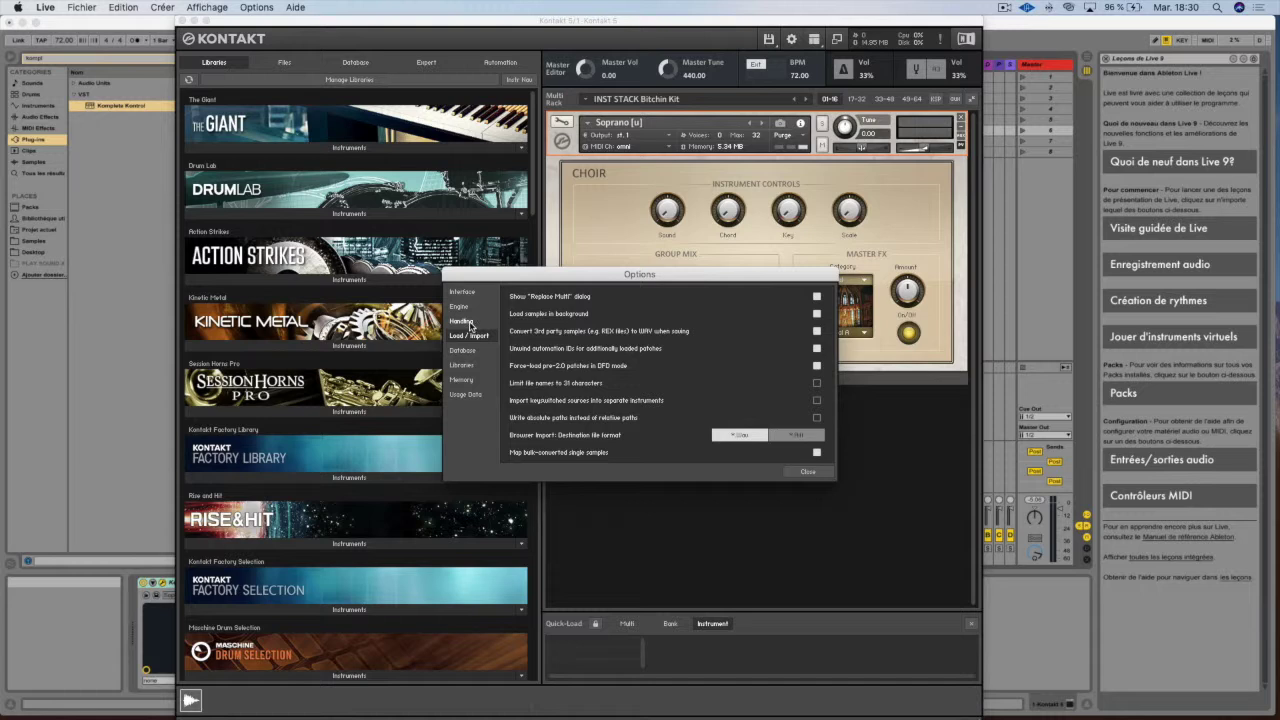
pyautogui.click(473, 322)
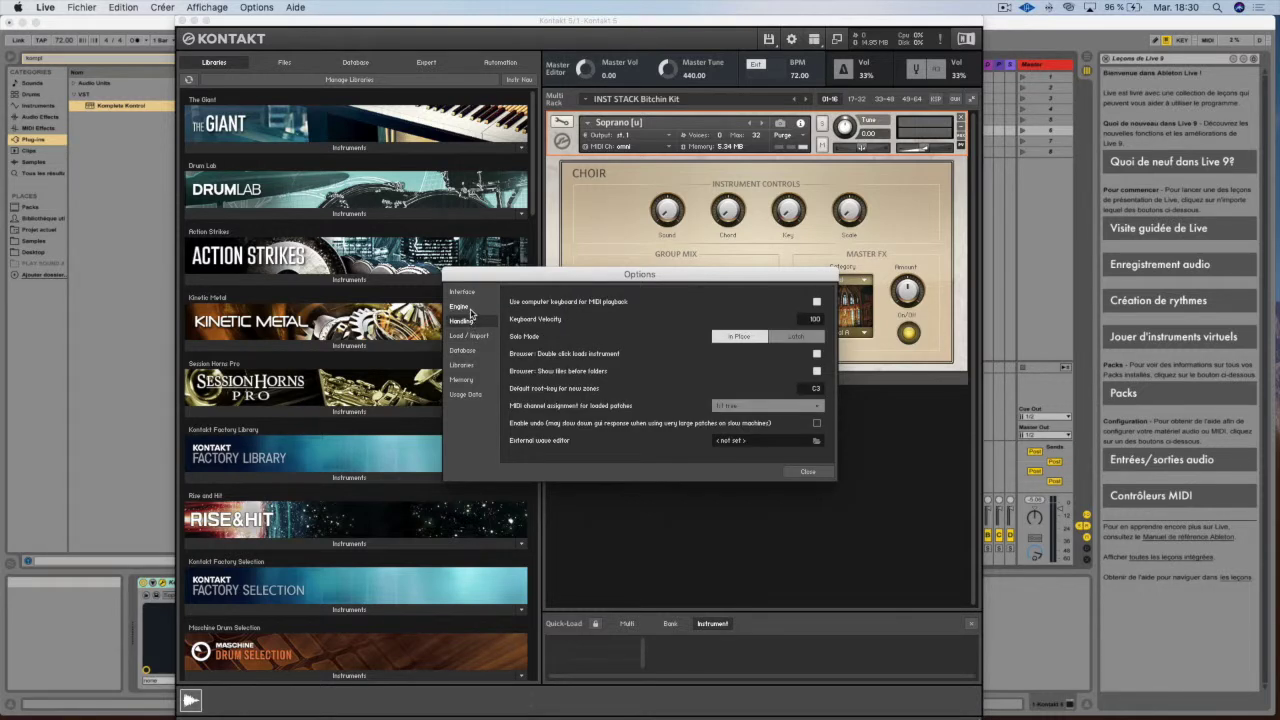
pyautogui.click(462, 292)
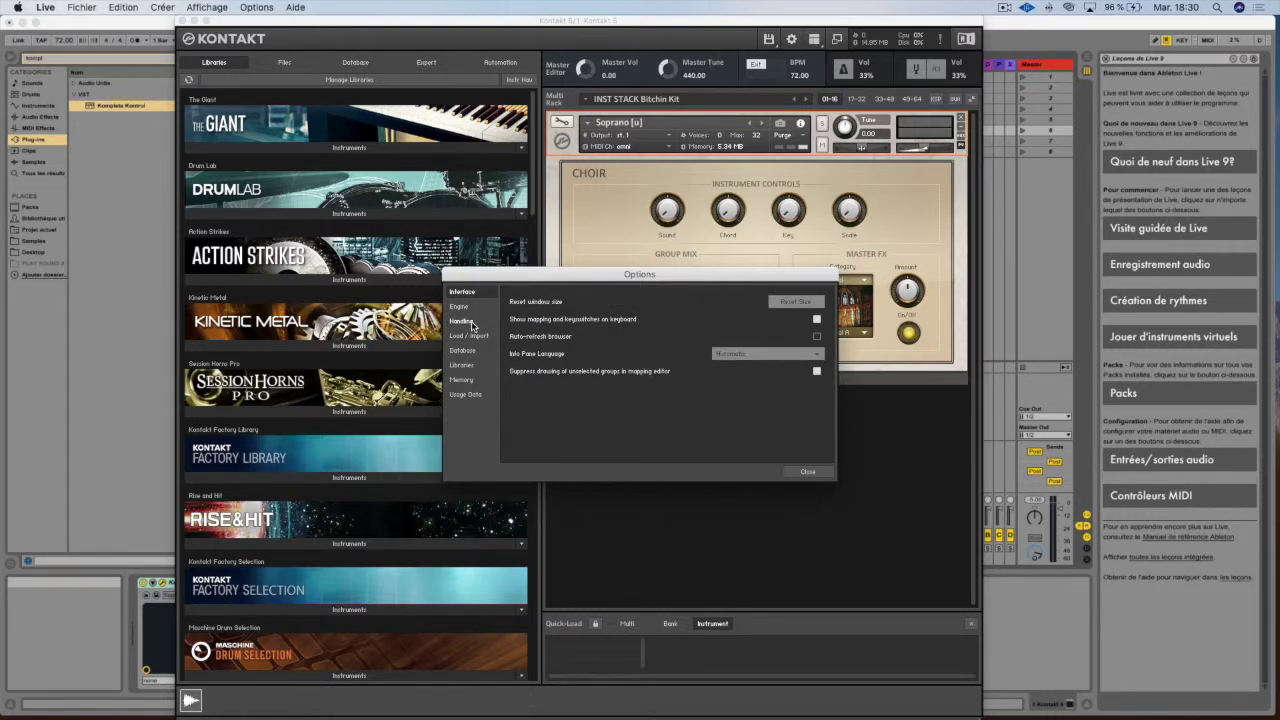
pyautogui.click(468, 321)
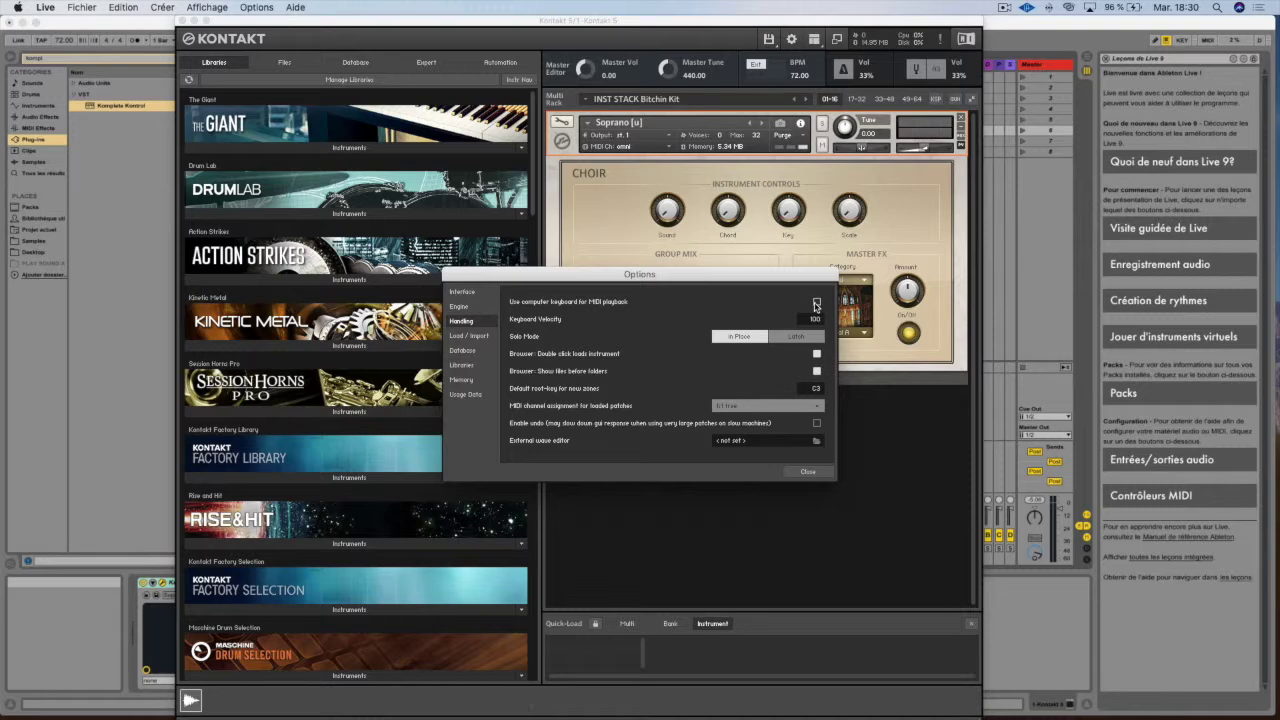
pyautogui.click(808, 471)
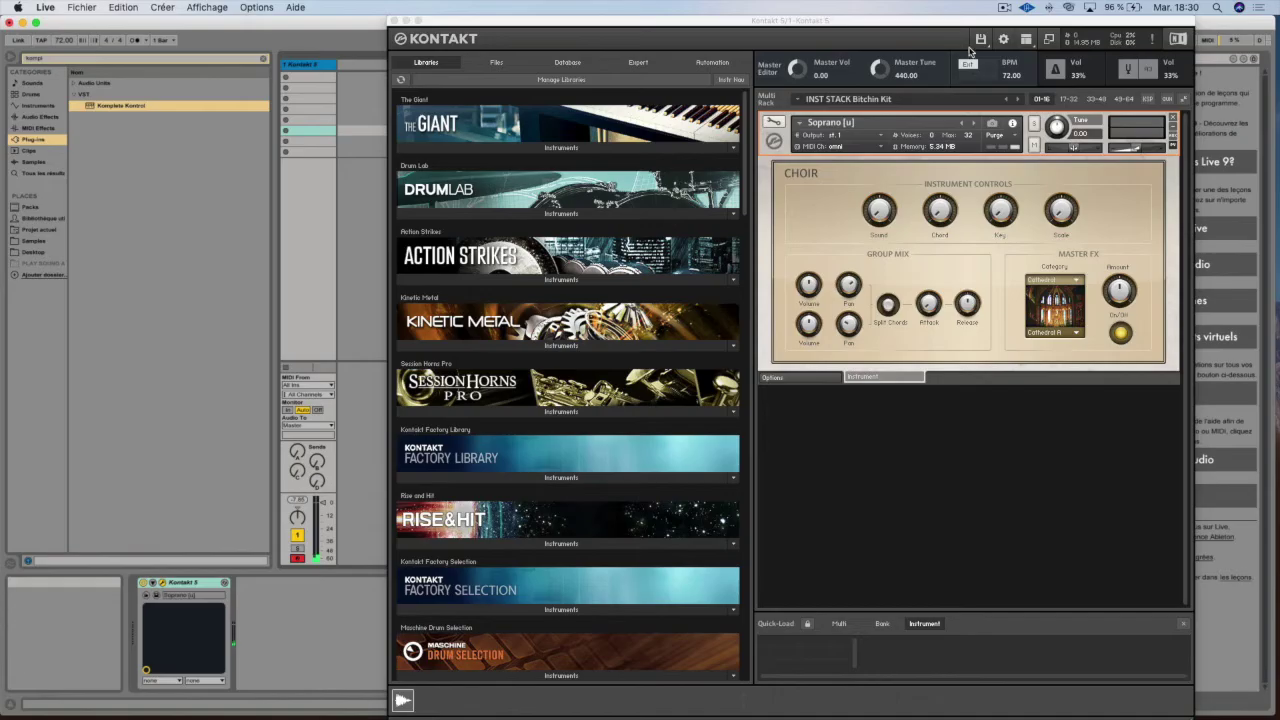
# - Hide Kontakt's Quickload area to uncover the outputs and keyboard, and show it again
pyautogui.click(1026, 40)
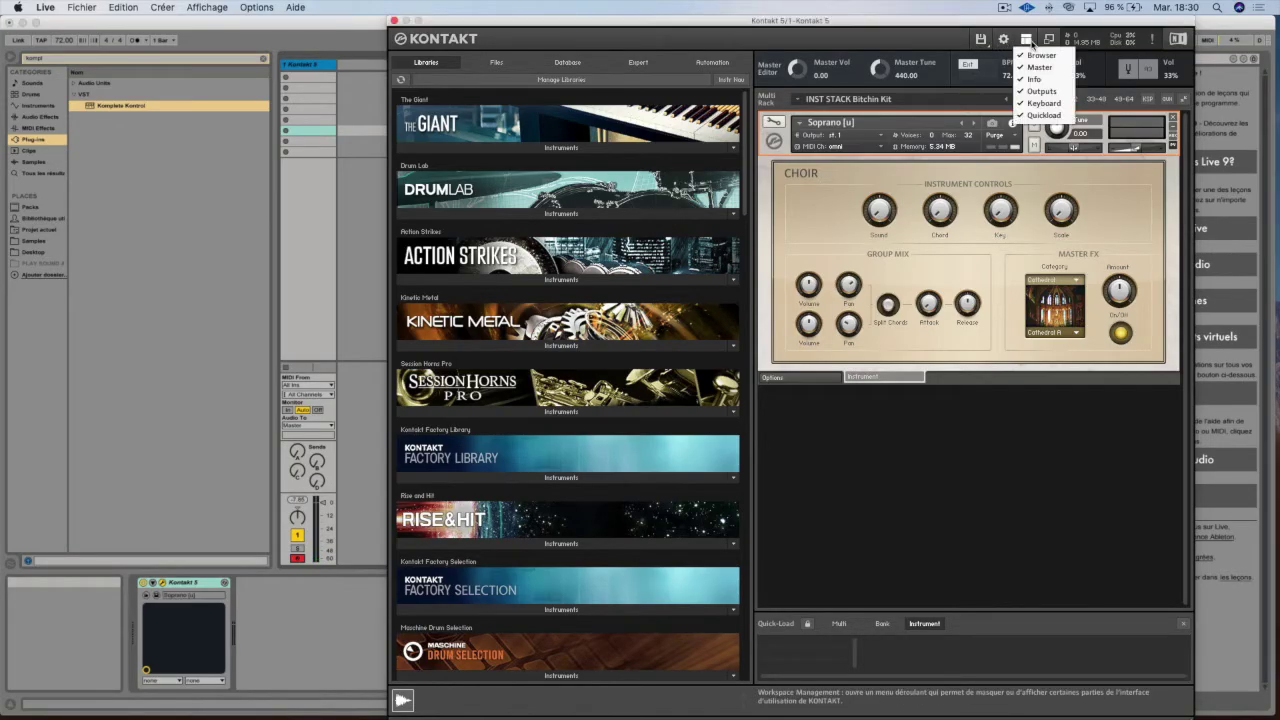
pyautogui.click(1041, 115)
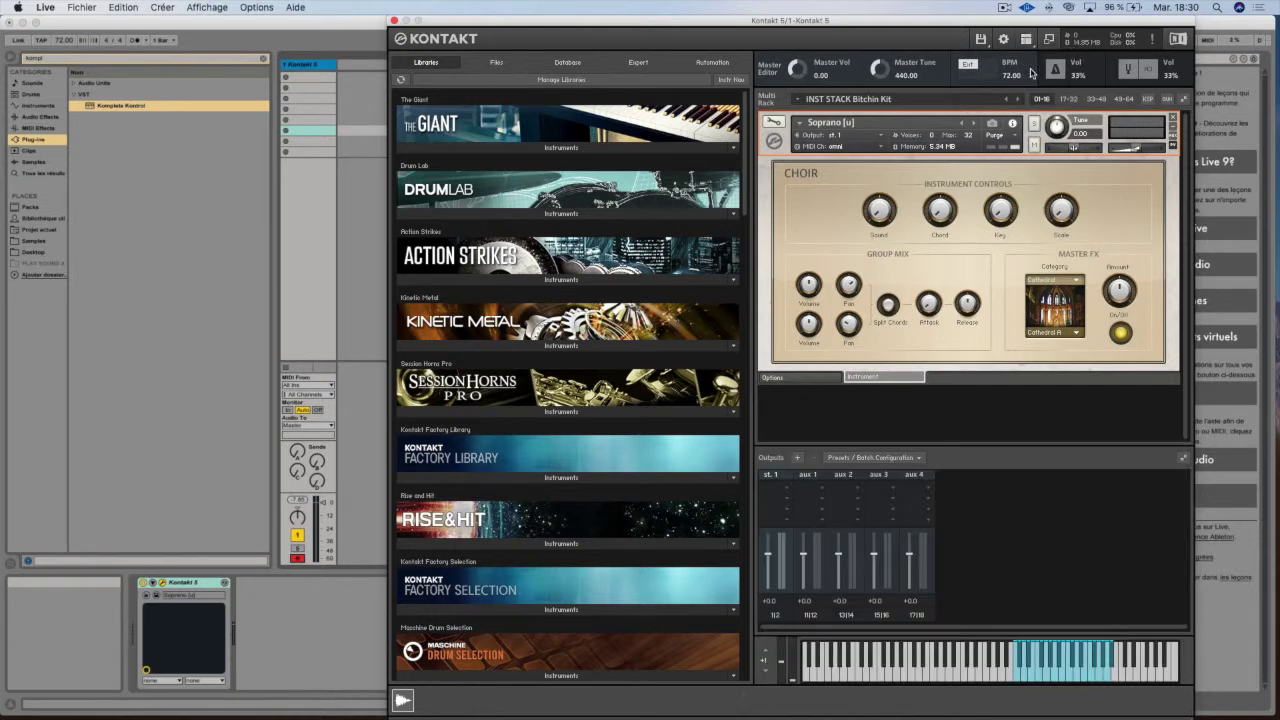
pyautogui.click(1026, 40)
pyautogui.click(1034, 121)
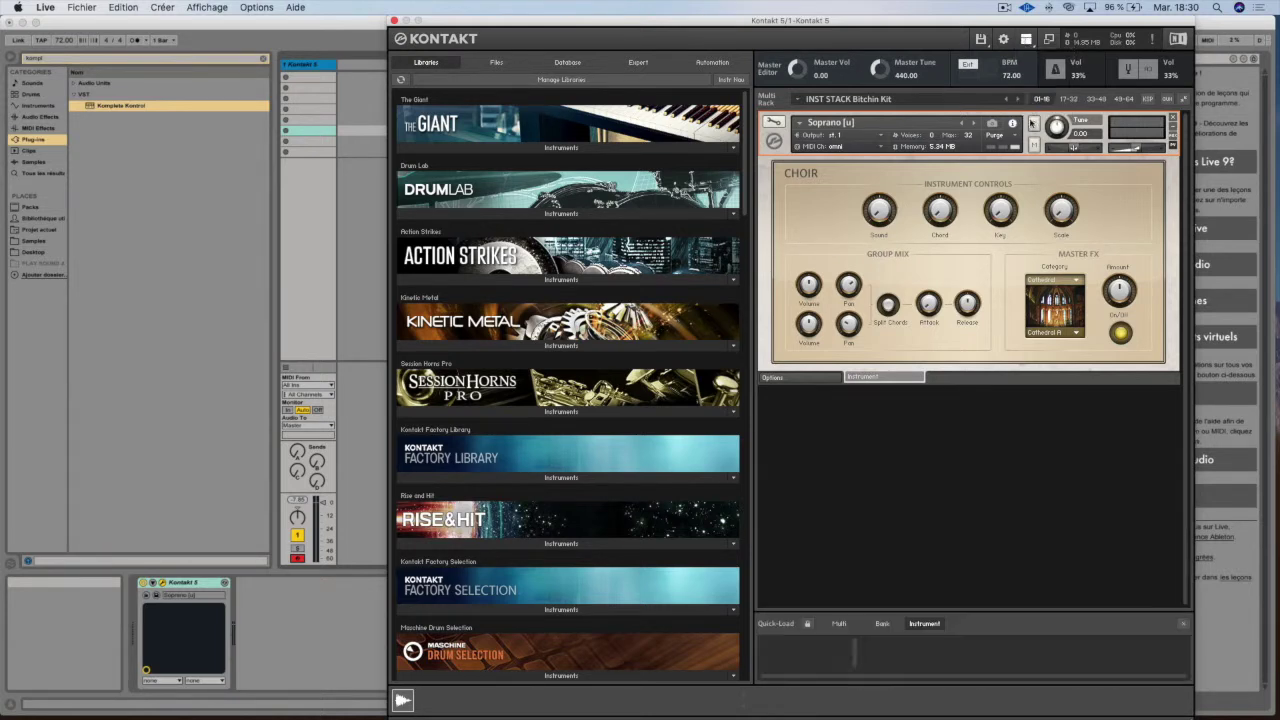
pyautogui.click(1026, 40)
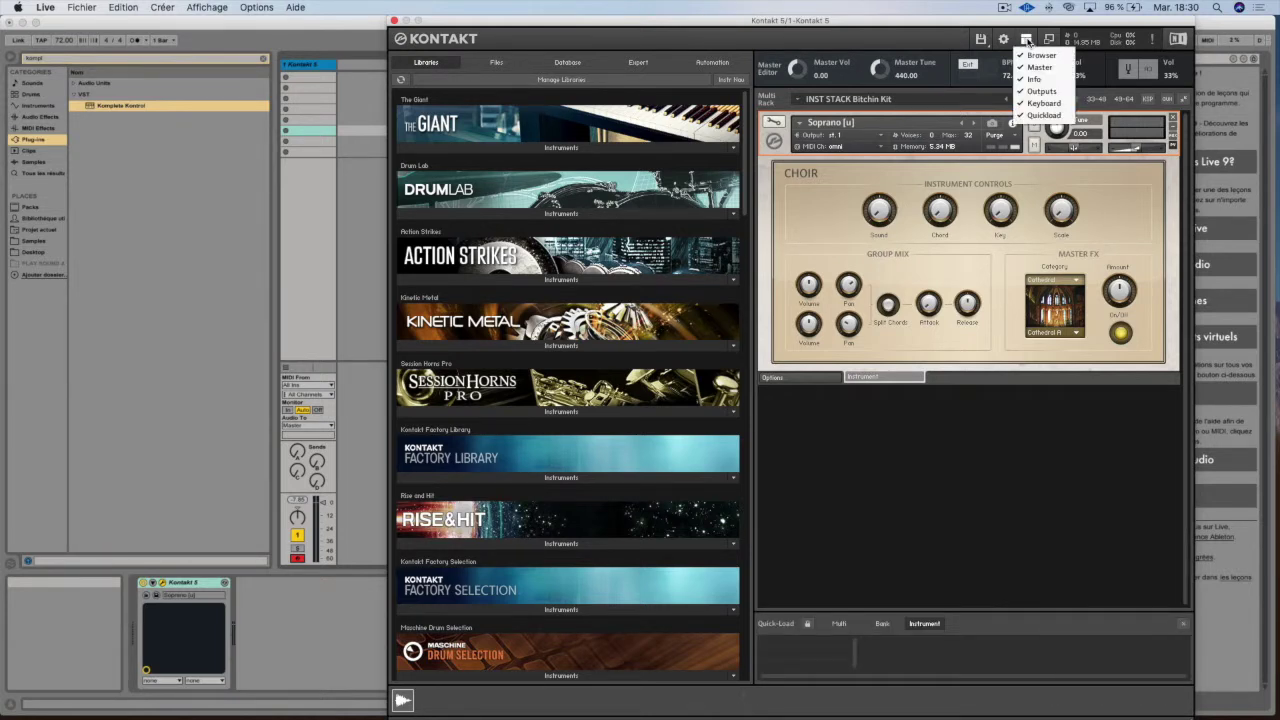
# - Switch Kontakt to its minimized view and back to the full view, and reposition the window over Live's session view
pyautogui.click(1050, 39)
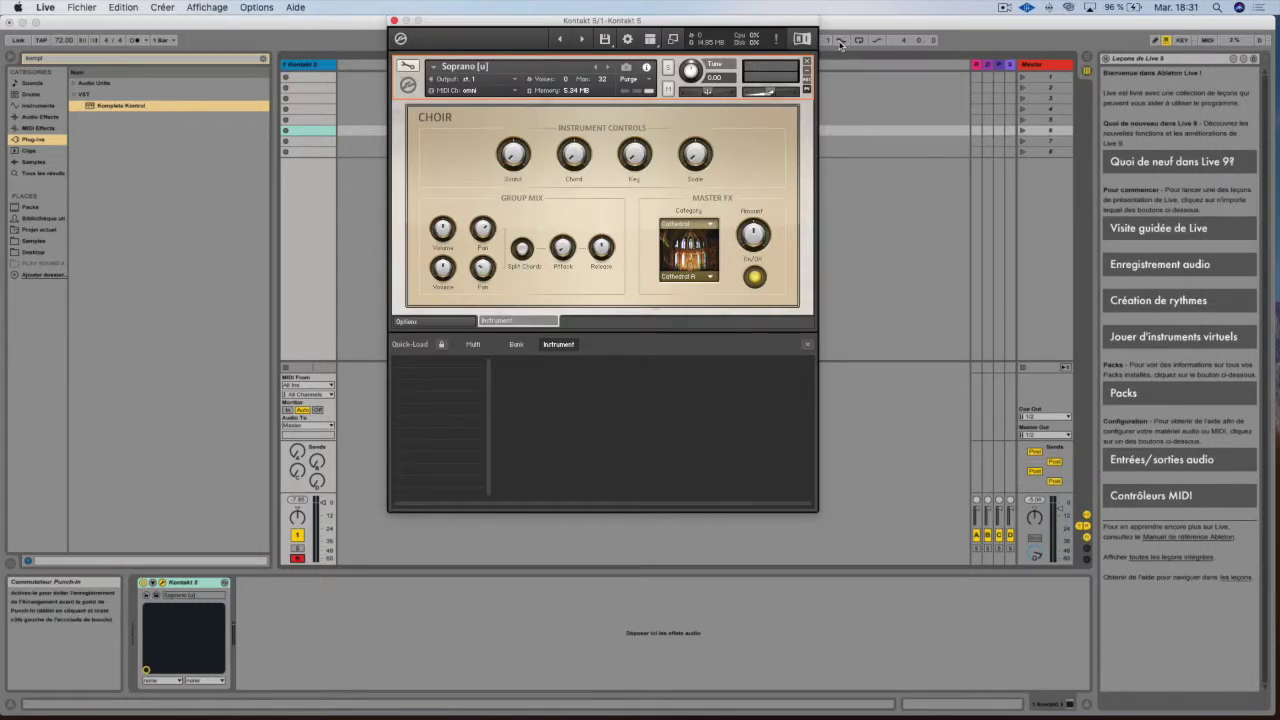
pyautogui.click(672, 40)
pyautogui.moveTo(858, 22); pyautogui.dragTo(740, 20)
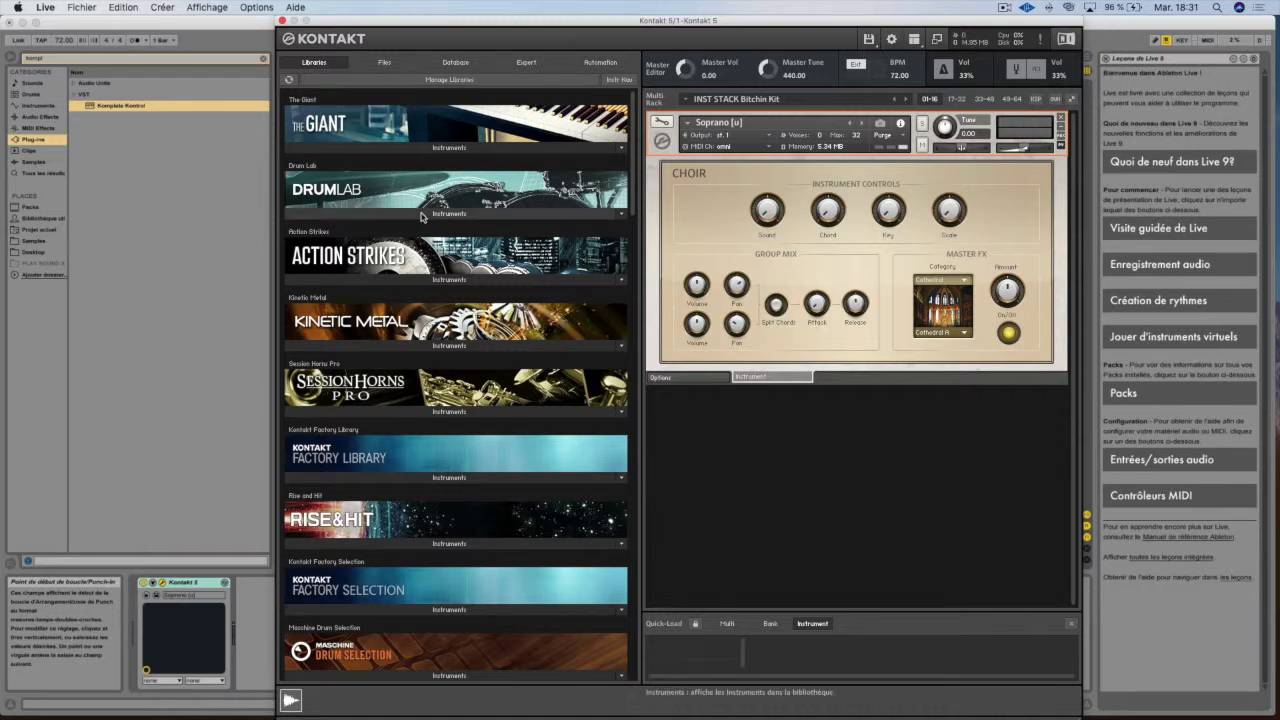
# - Look through the installed instrument libraries in Kontakt's browser and return to the start of the list
pyautogui.scroll(-10, 420, 218)
pyautogui.scroll(-15, 420, 218)
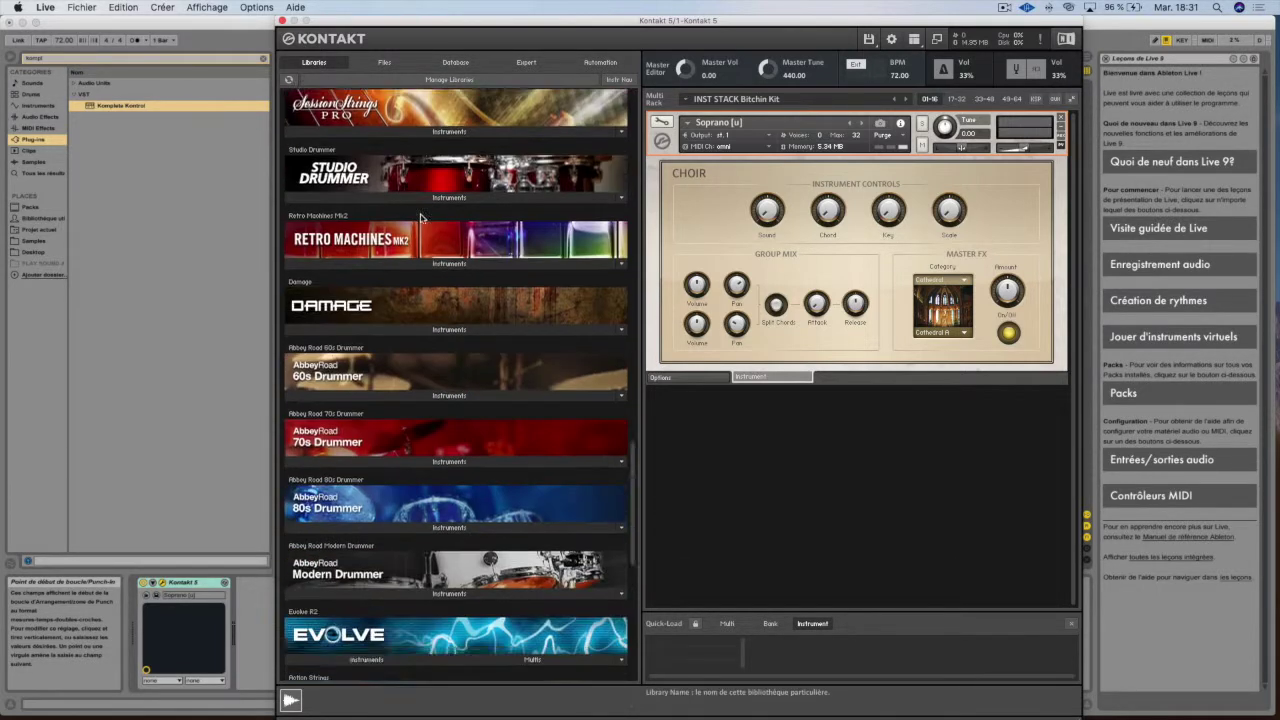
pyautogui.scroll(20, 420, 218)
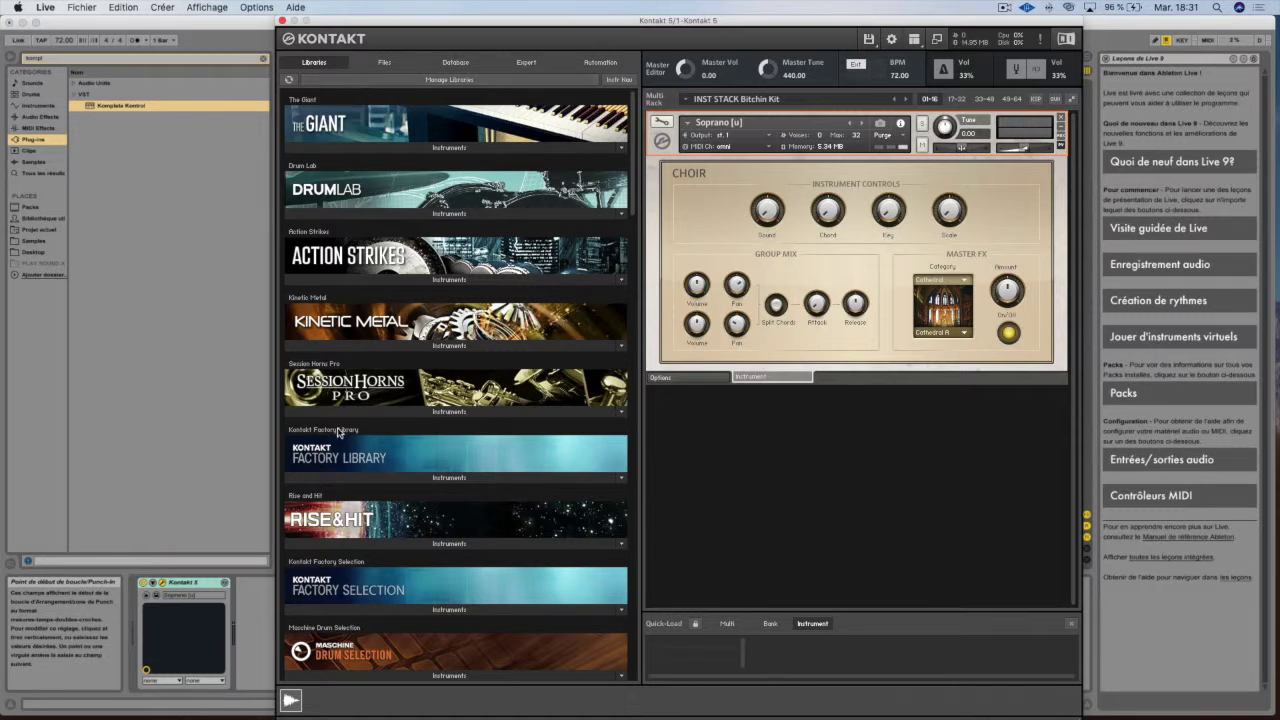
# - Browse the Desktop and Documents folders in Kontakt's file browser and enable the display of removable drives
pyautogui.click(378, 62)
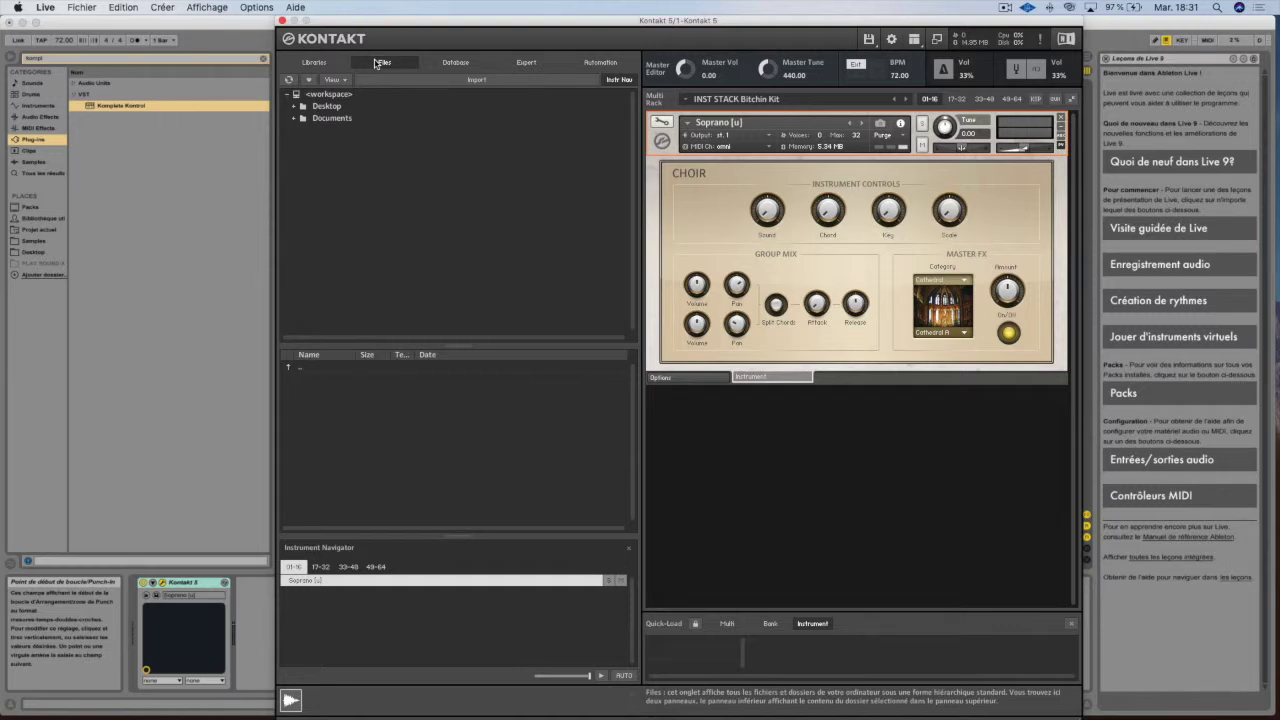
pyautogui.click(338, 106)
pyautogui.click(336, 120)
pyautogui.click(338, 106)
pyautogui.click(334, 120)
pyautogui.click(336, 107)
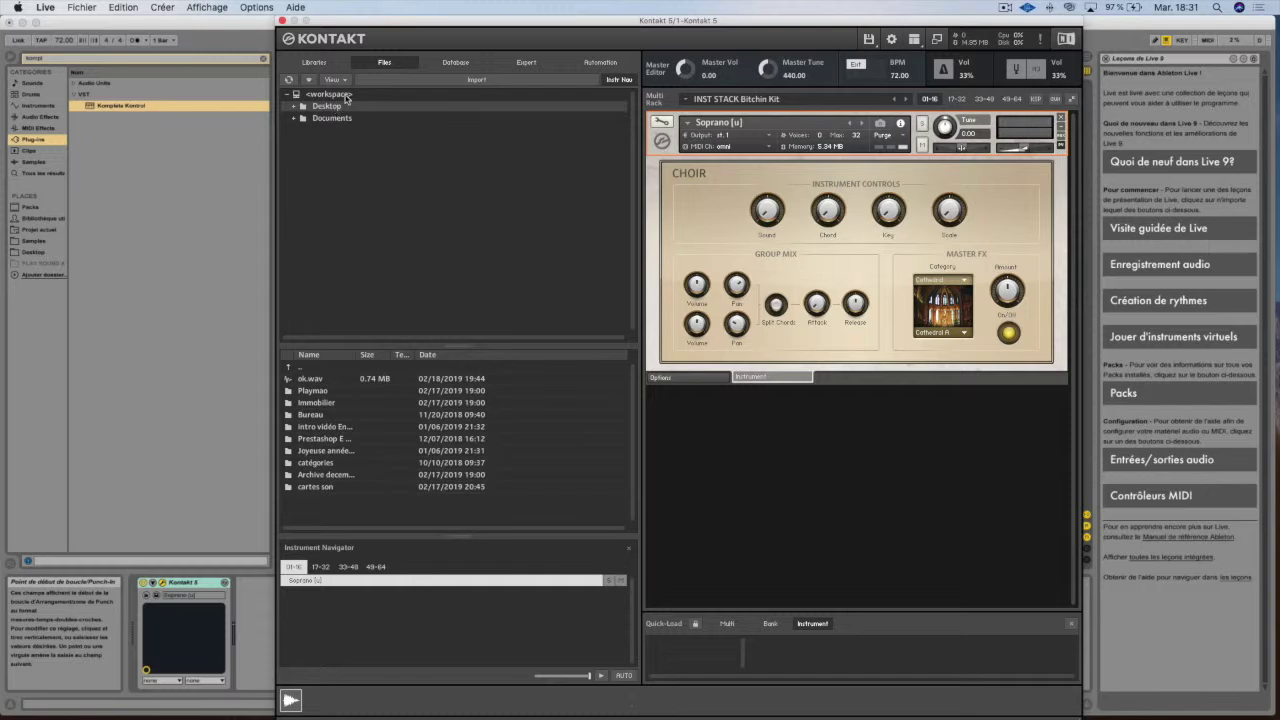
pyautogui.click(342, 81)
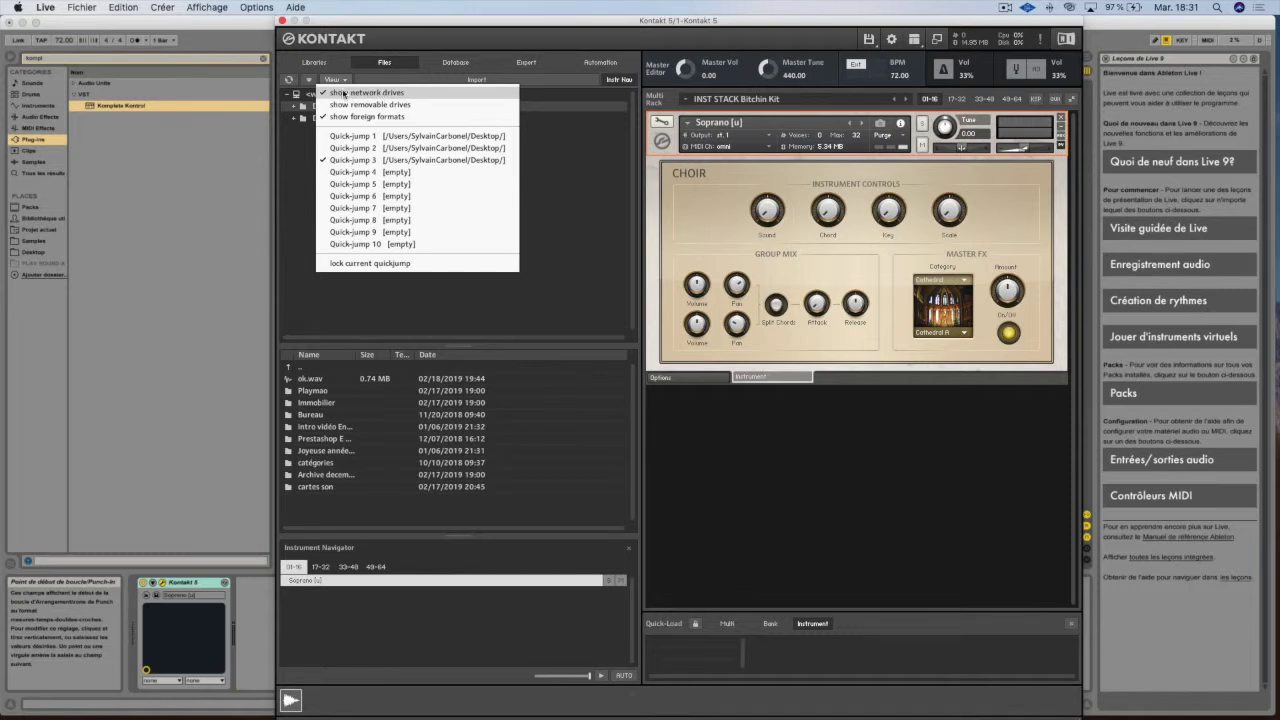
pyautogui.click(388, 104)
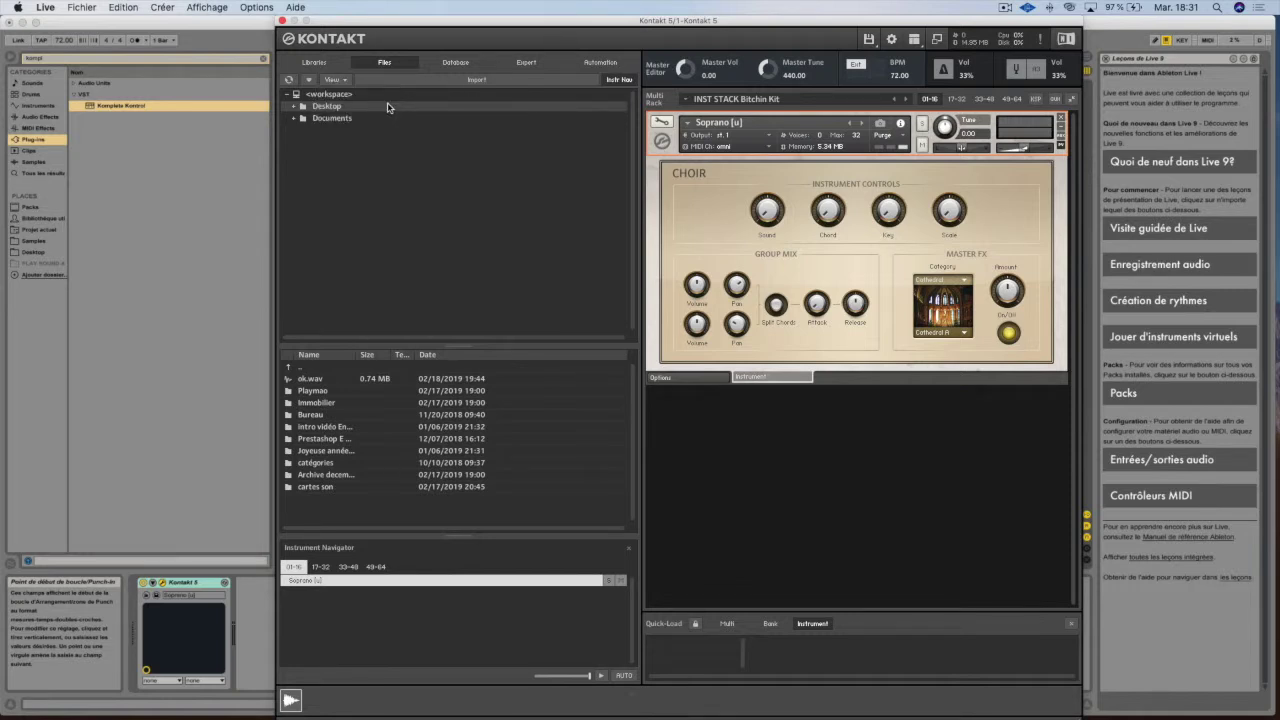
# - Select Quick-jump 1 and store the Documents folder in it, looking at its Pro Tools and Native Instruments subfolders
pyautogui.click(340, 81)
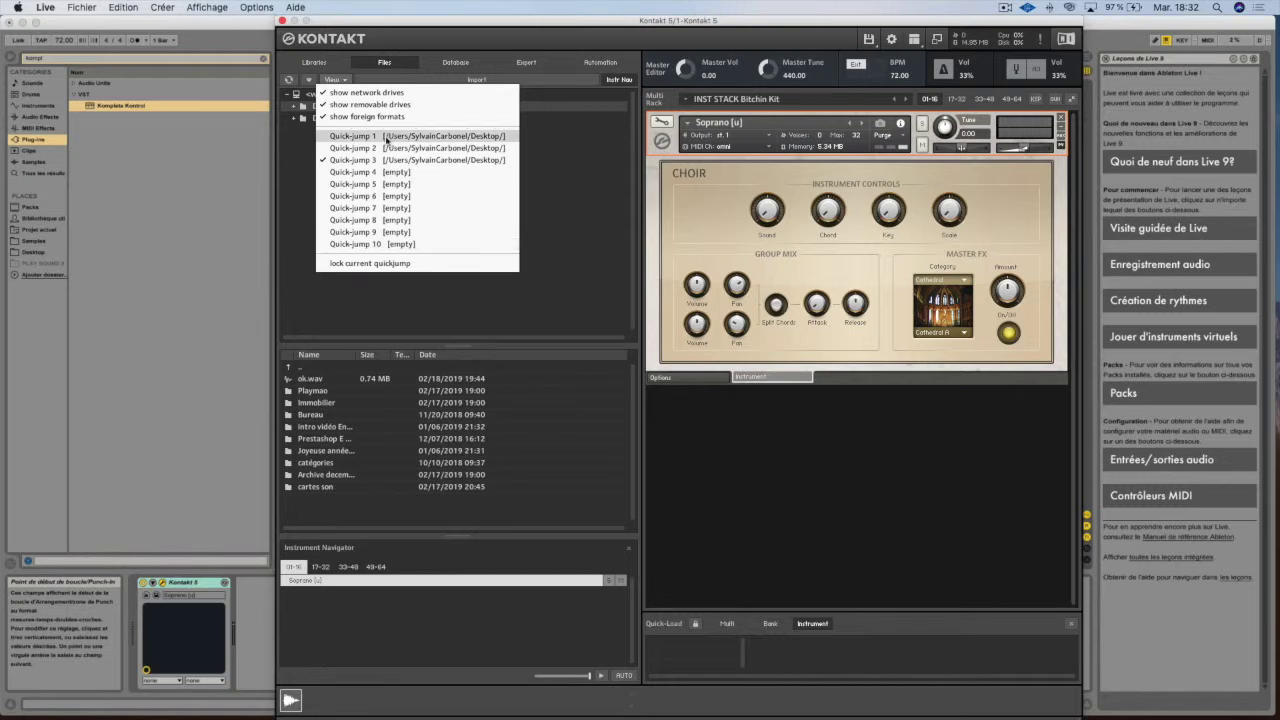
pyautogui.click(387, 139)
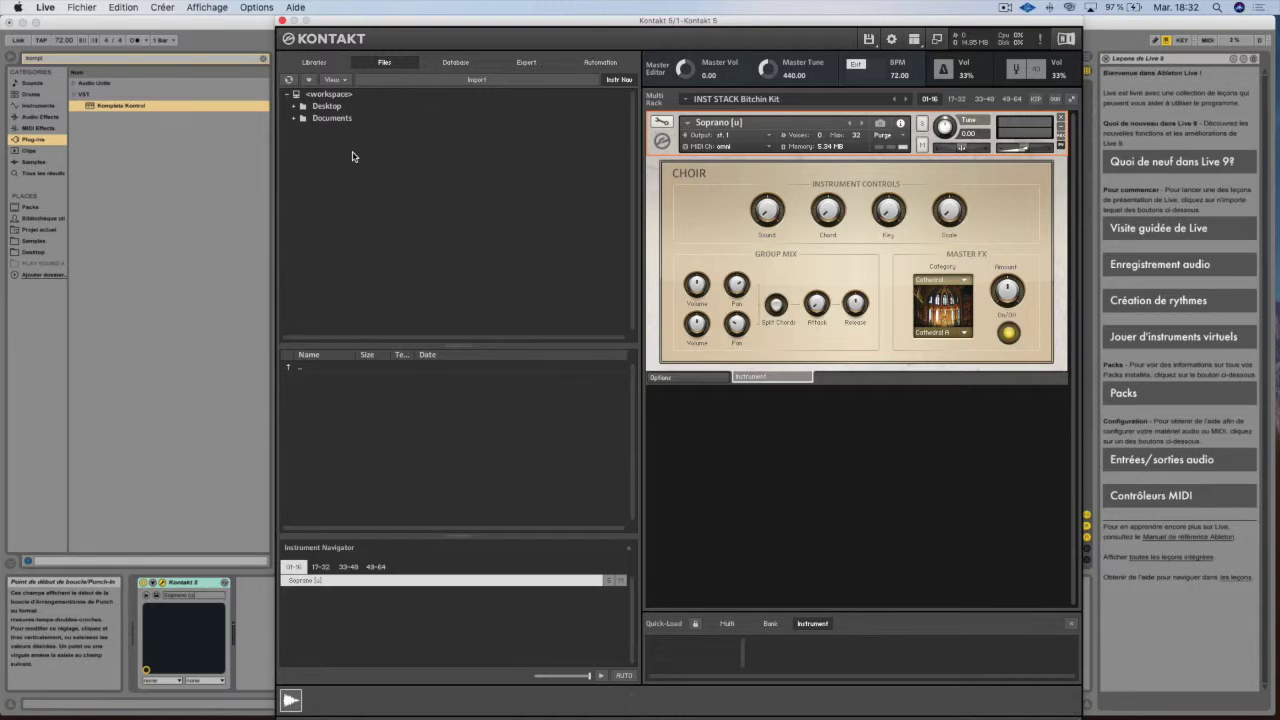
pyautogui.click(334, 121)
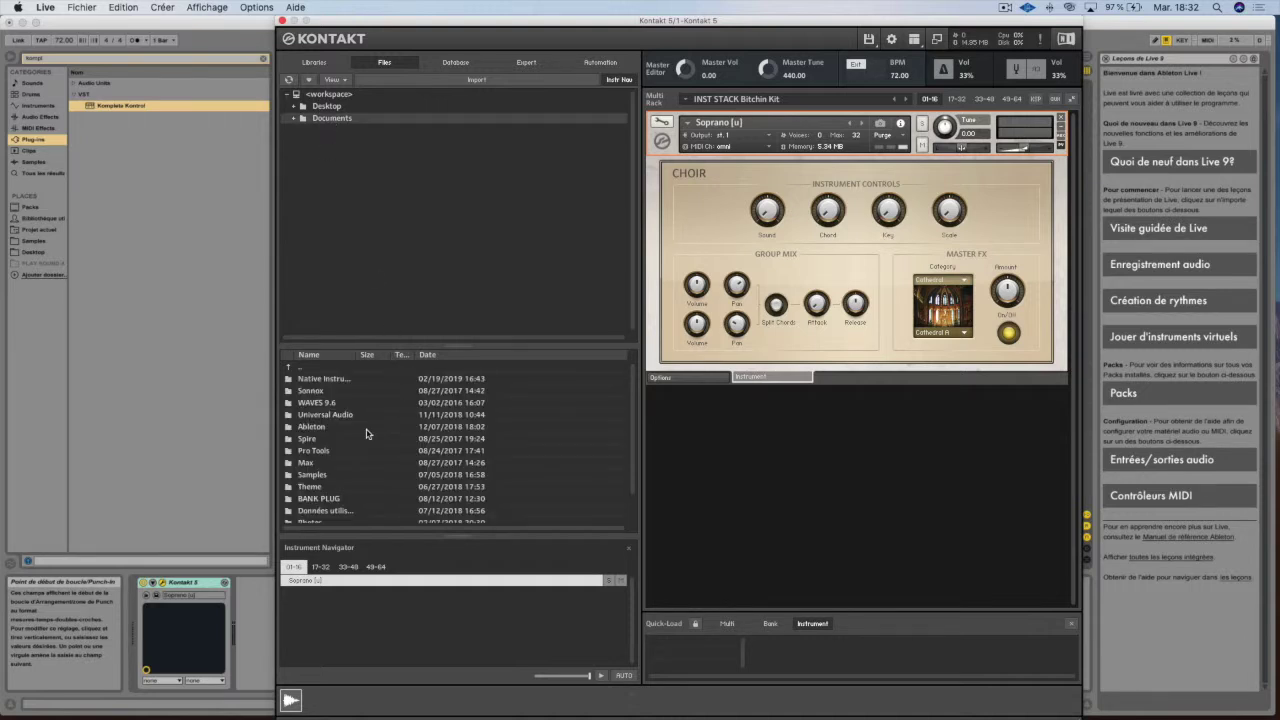
pyautogui.click(328, 452)
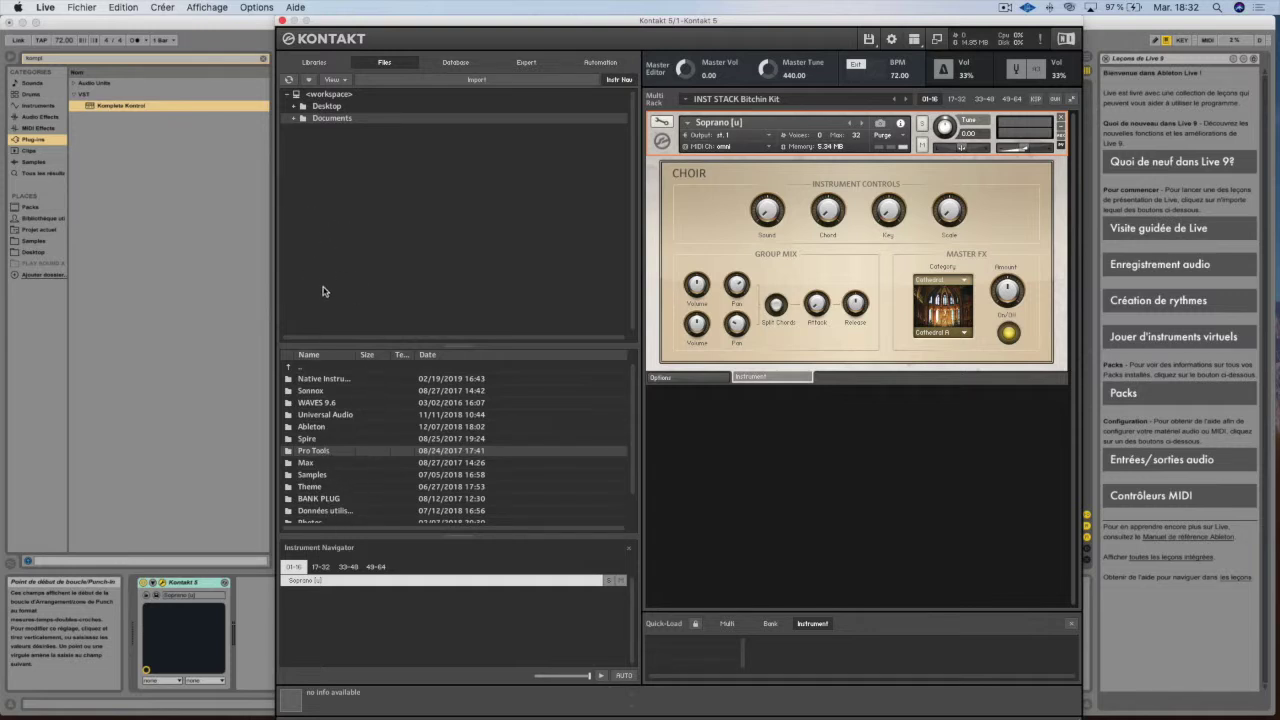
pyautogui.click(349, 381)
# - Select the empty Quick-jump 4 and store the Documents/Pro Tools/Plug-In Settings folder in it
pyautogui.click(331, 79)
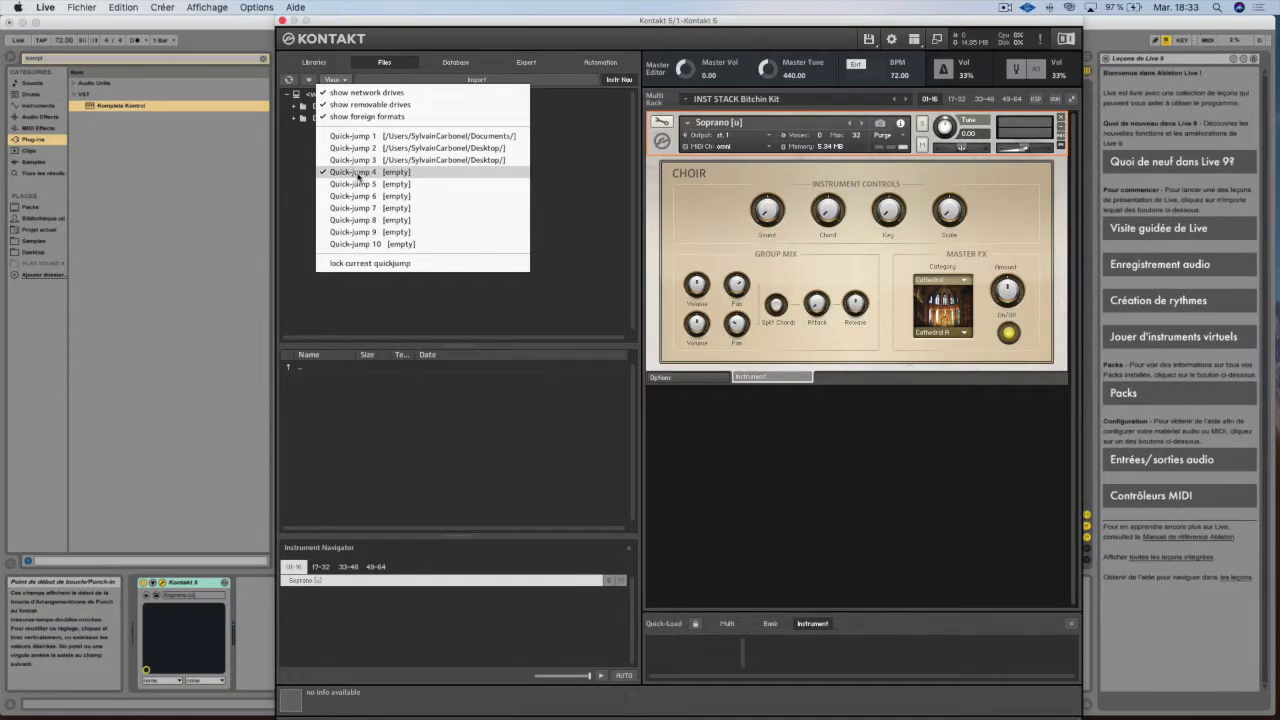
pyautogui.click(393, 172)
pyautogui.click(305, 118)
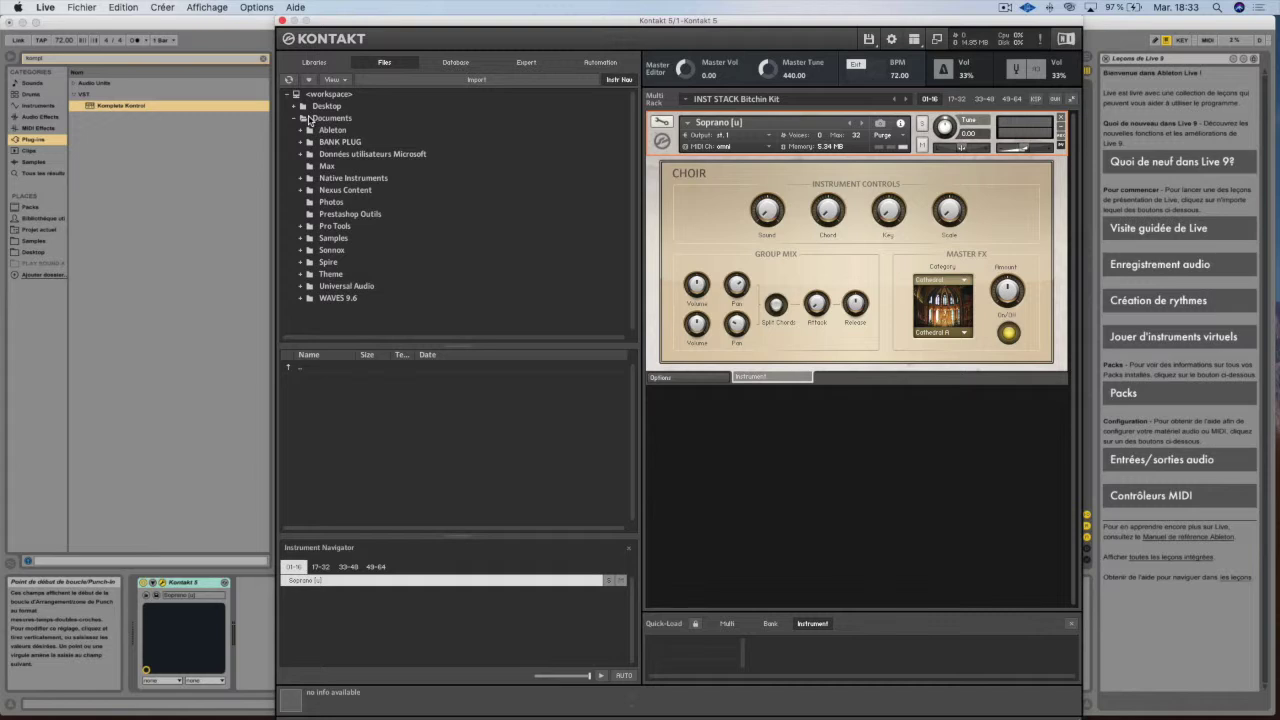
pyautogui.click(309, 227)
pyautogui.click(331, 239)
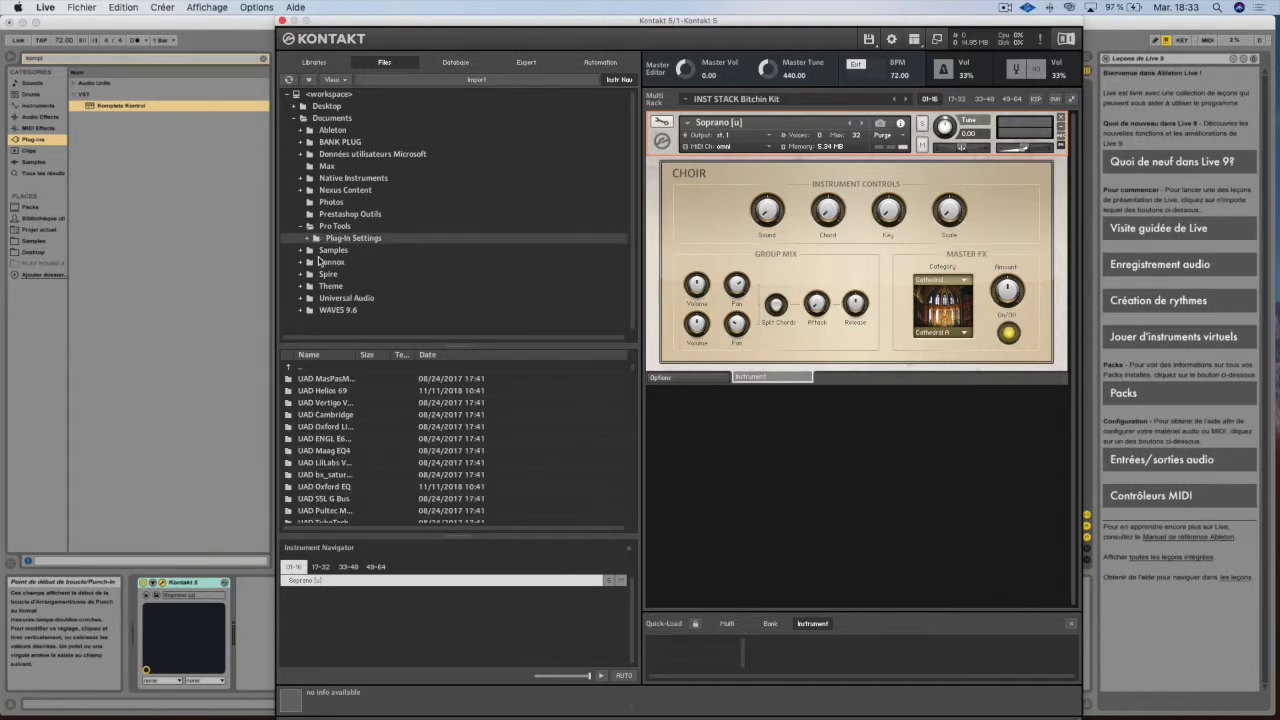
# - Select Quick-jump 2, lock the current quick-jump, select the Documents folder and check the stored quick-jump paths
pyautogui.click(340, 81)
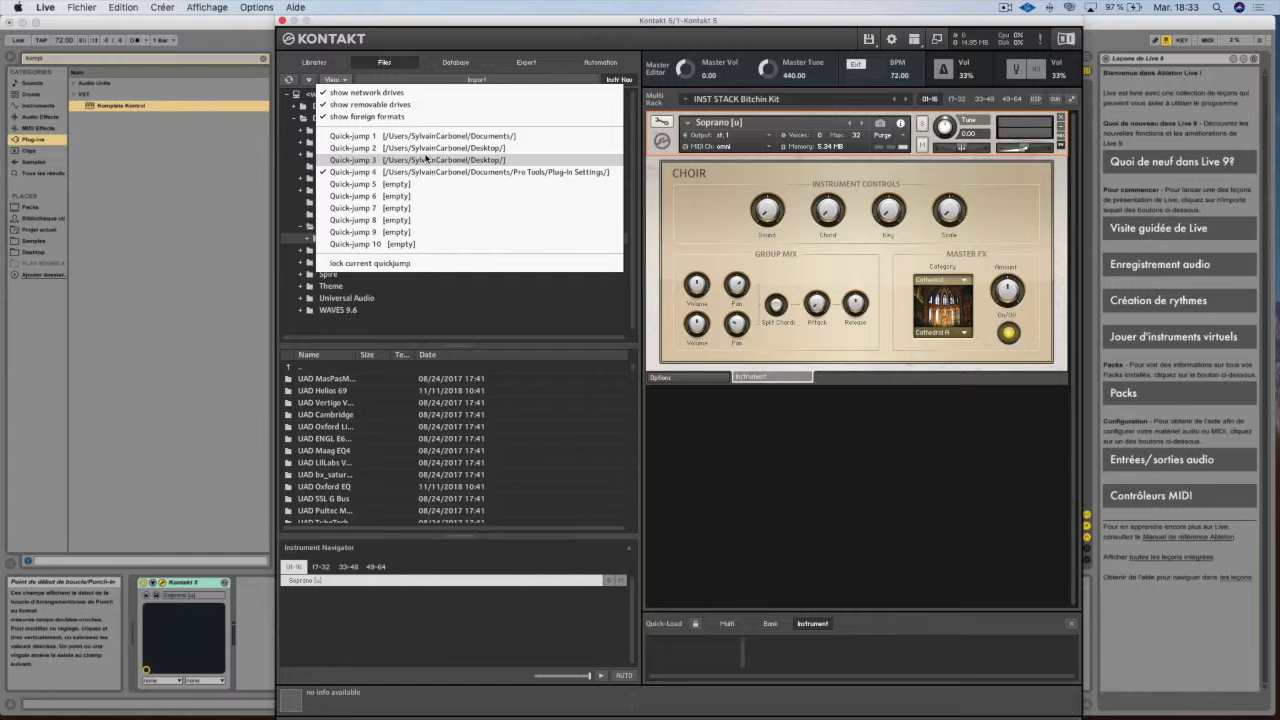
pyautogui.click(427, 150)
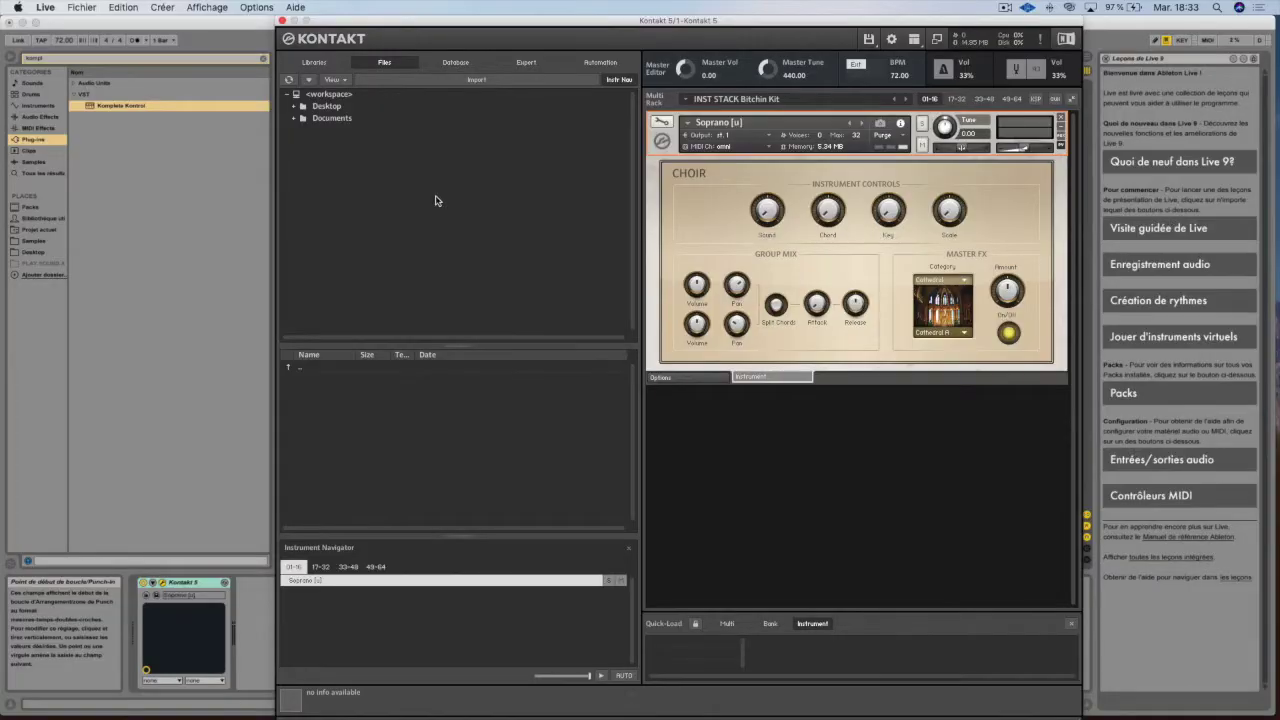
pyautogui.click(331, 79)
pyautogui.click(369, 264)
pyautogui.click(327, 119)
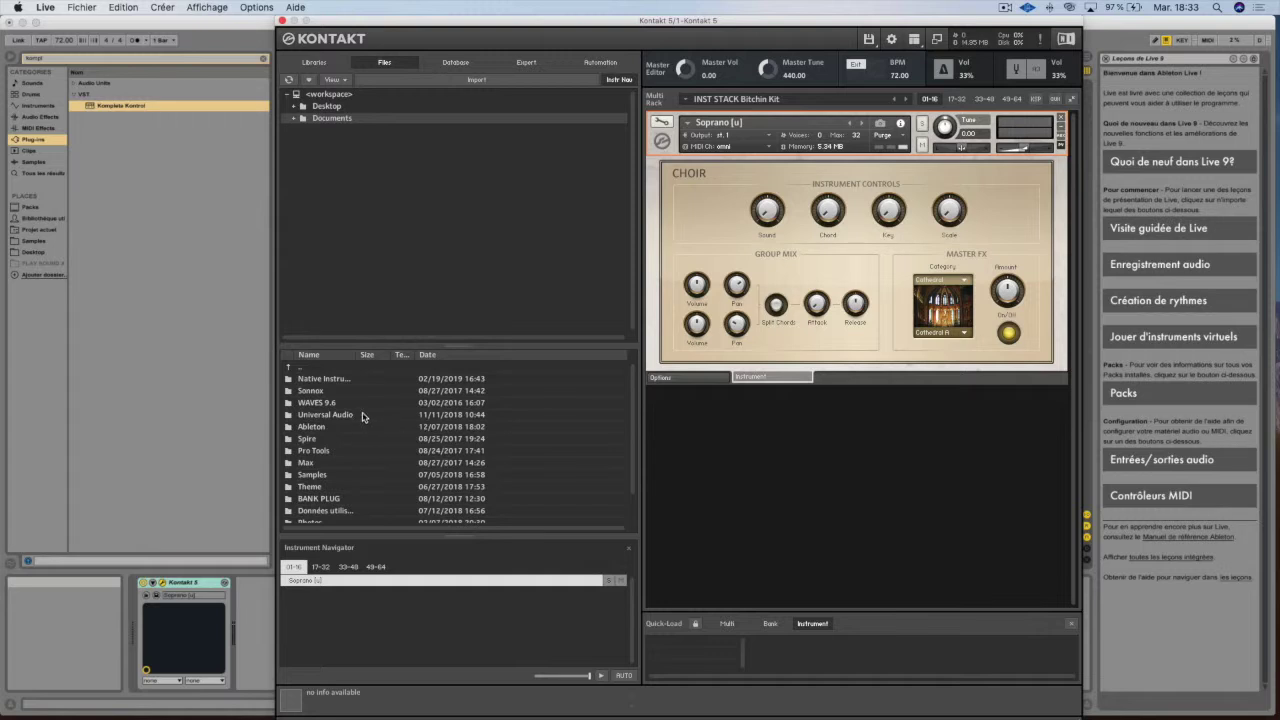
pyautogui.click(337, 80)
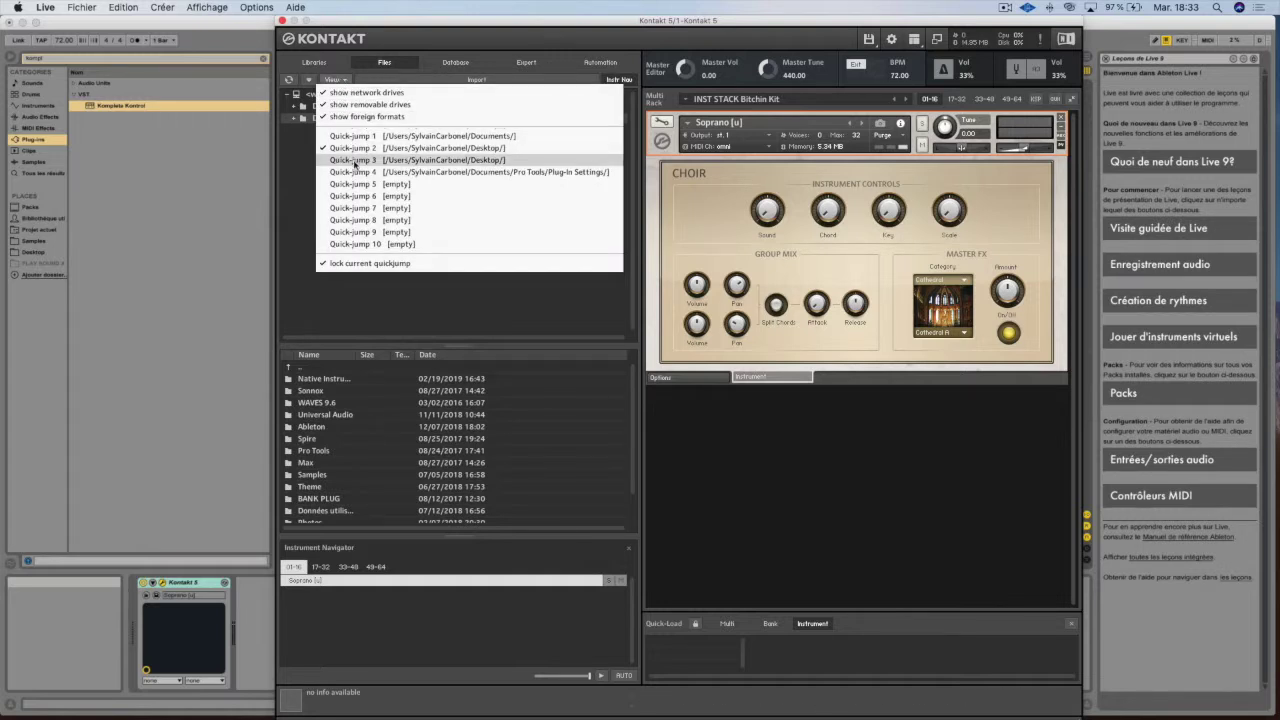
pyautogui.click(340, 80)
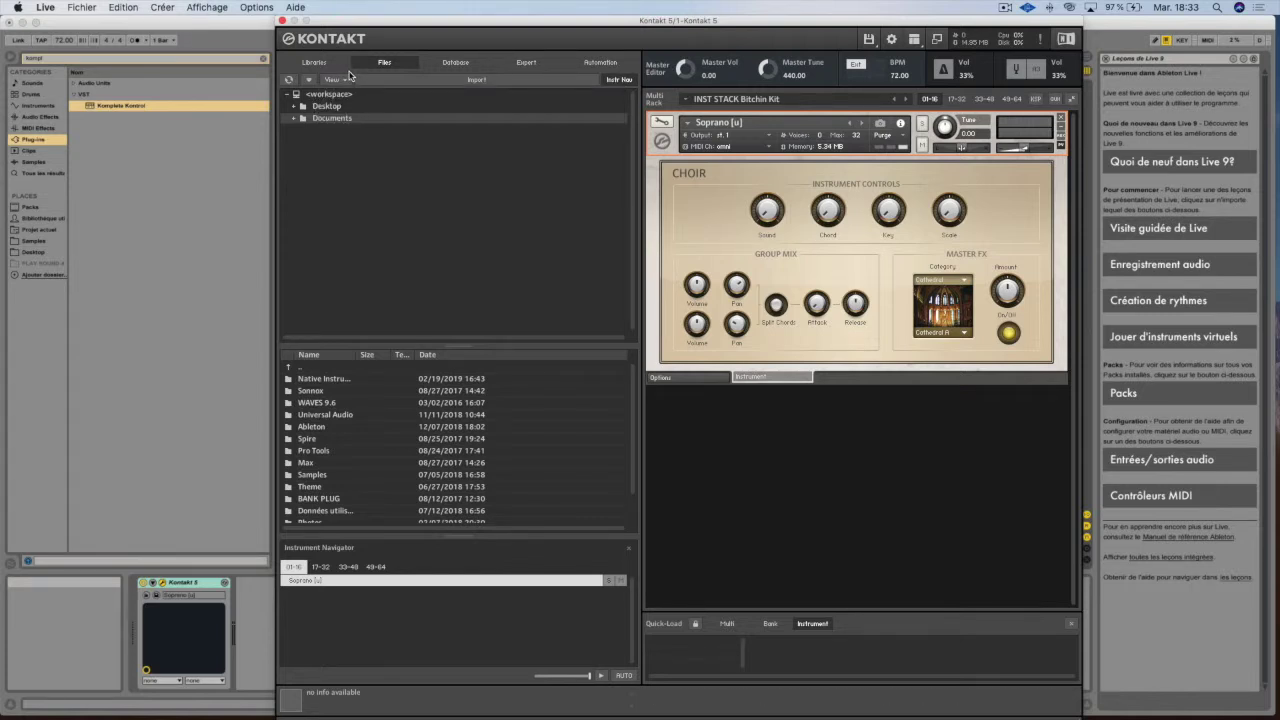
# - Look at the Batch Import settings and the folder chooser for the instrument destination, and close both without choosing a folder
pyautogui.click(408, 81)
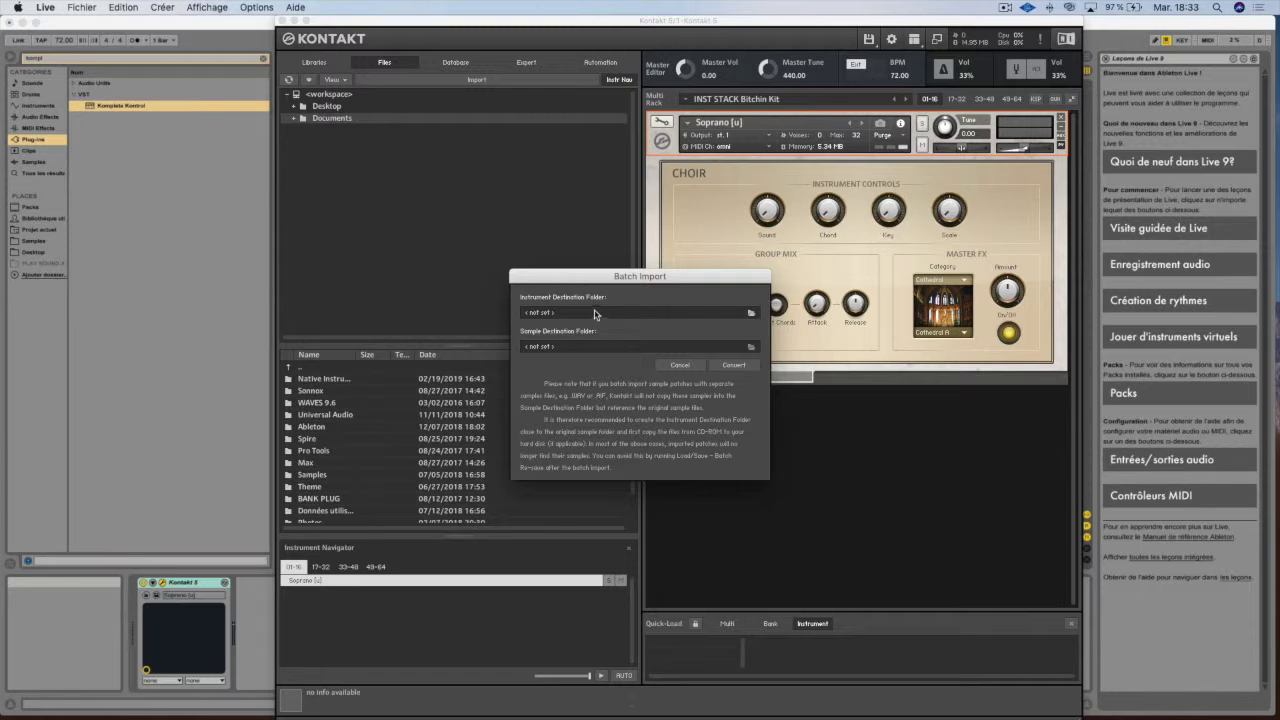
pyautogui.click(541, 311)
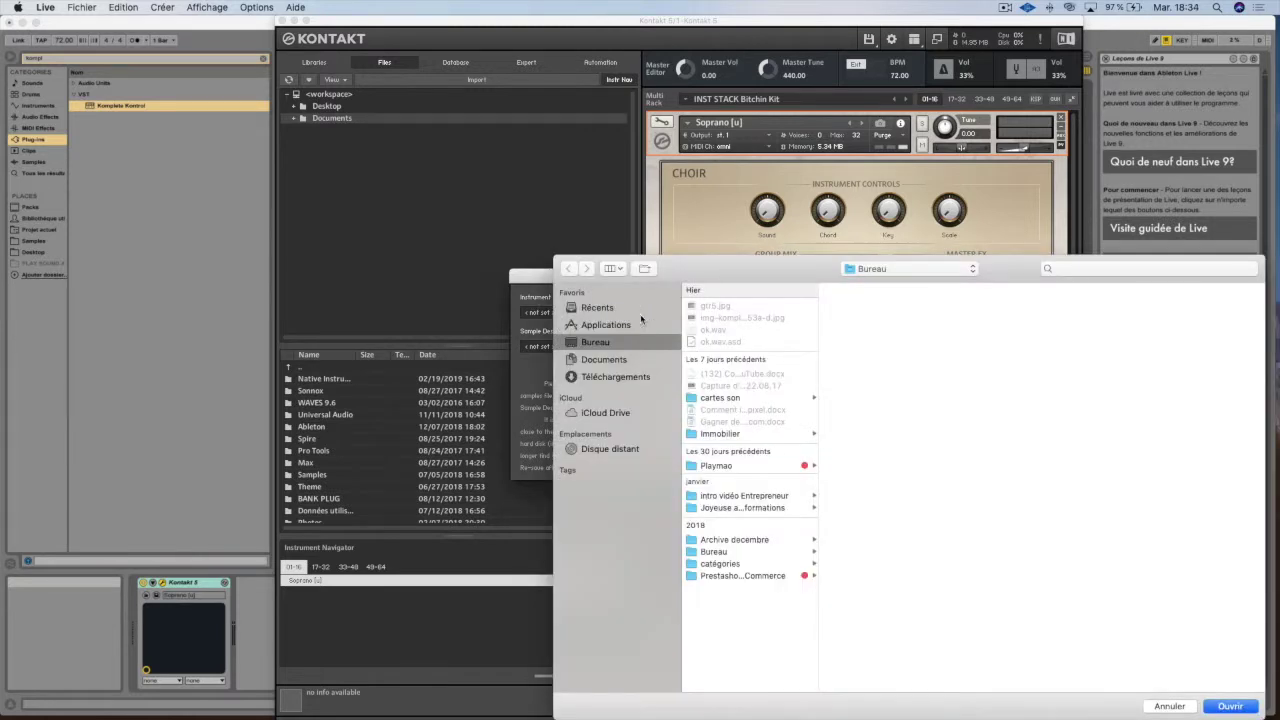
pyautogui.click(1168, 706)
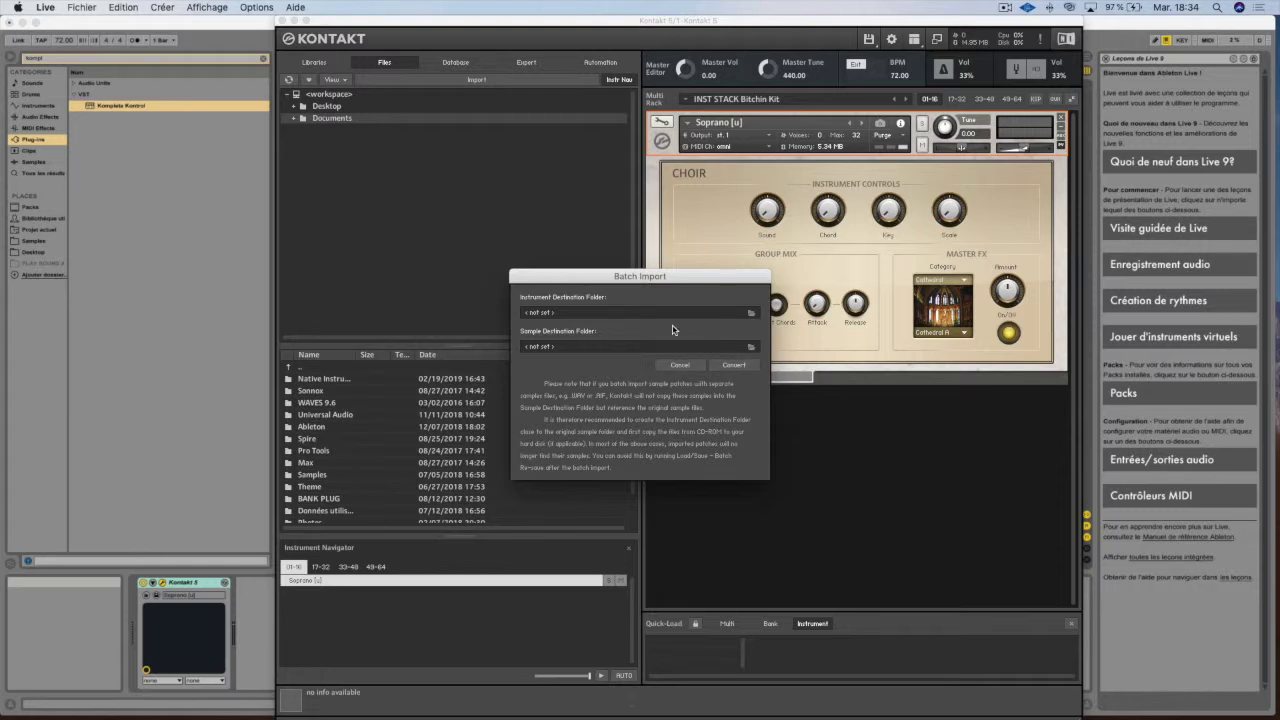
pyautogui.click(680, 366)
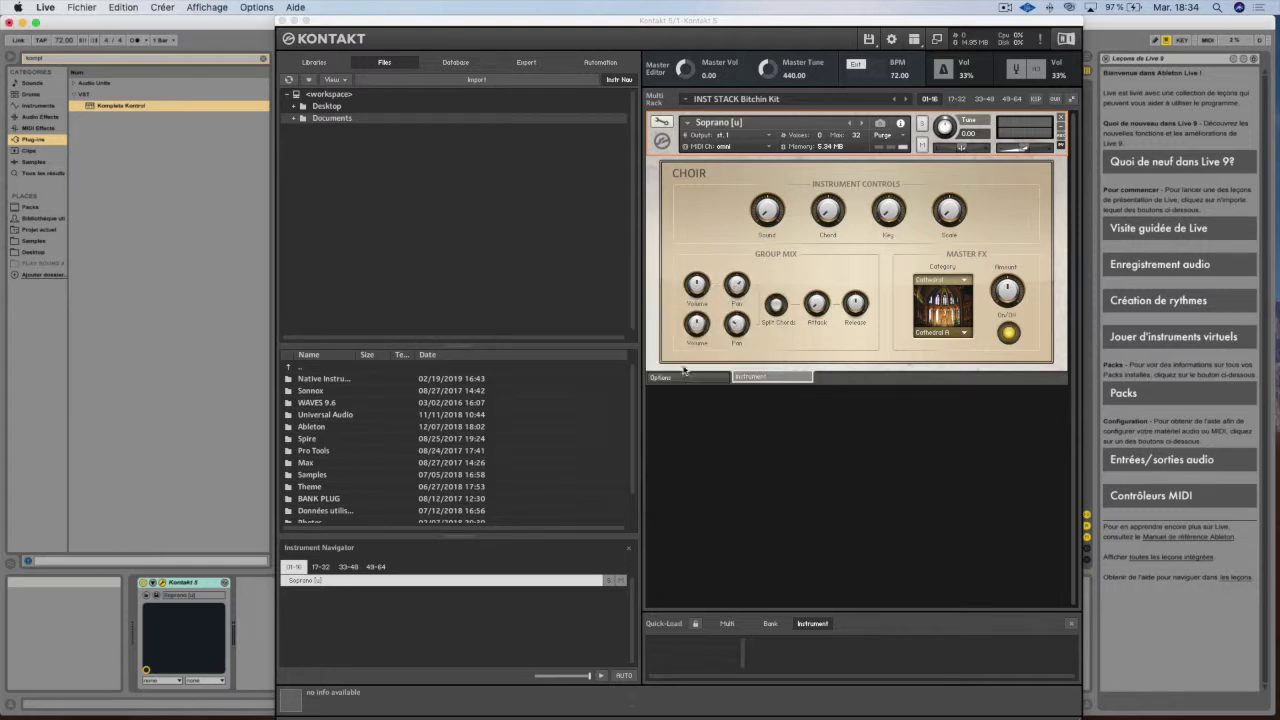
# - Look through instrument pages 17-32, 33-48 and 49-64 in the Instrument Navigator and return to page 01-16
pyautogui.click(320, 567)
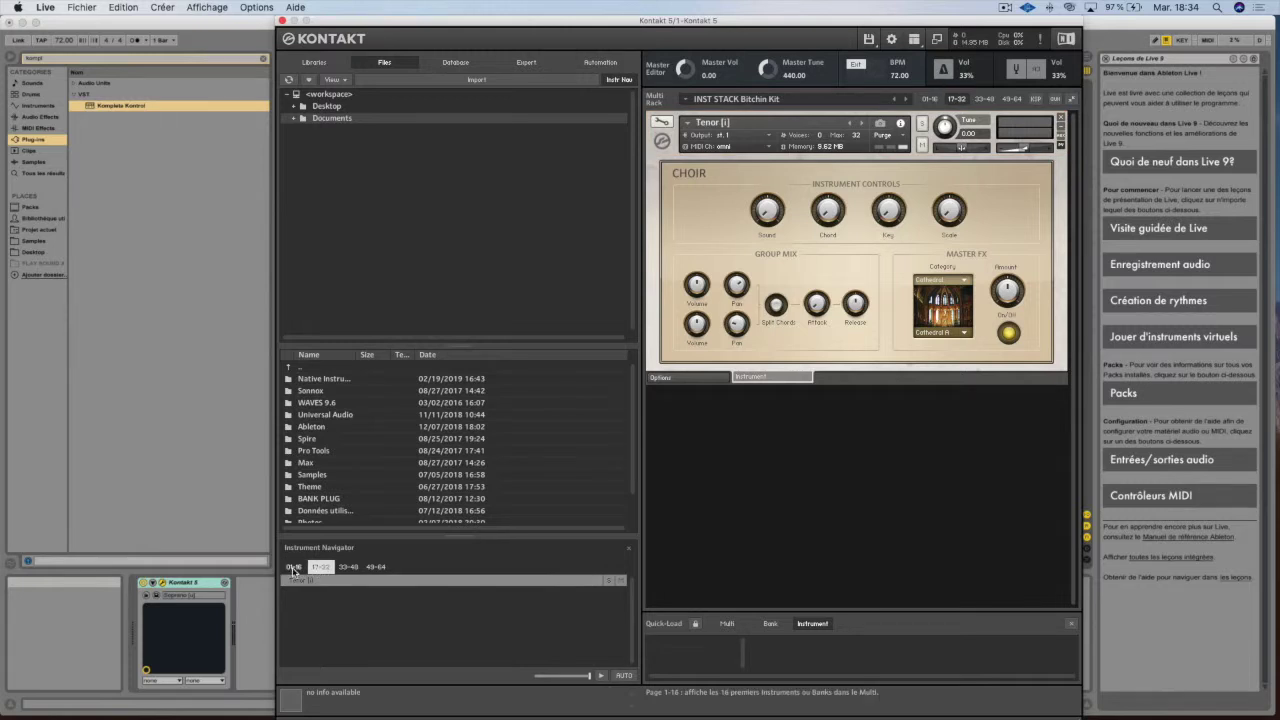
pyautogui.click(293, 567)
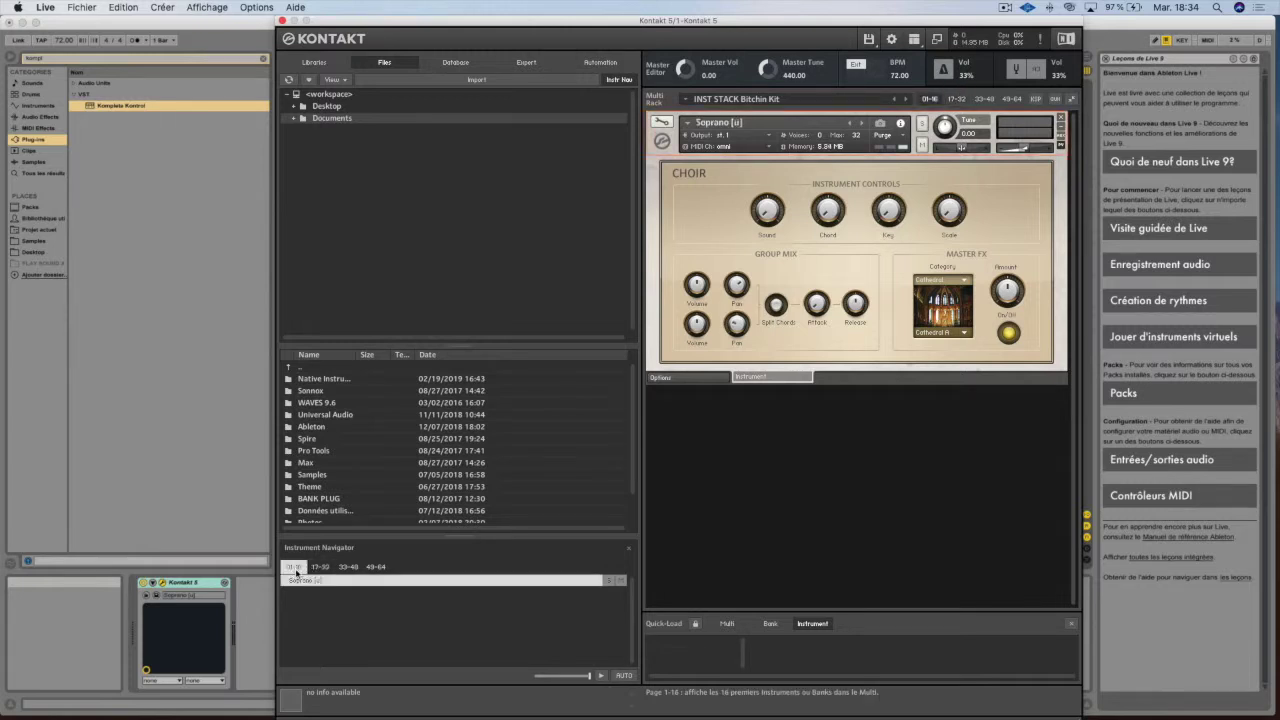
pyautogui.click(348, 567)
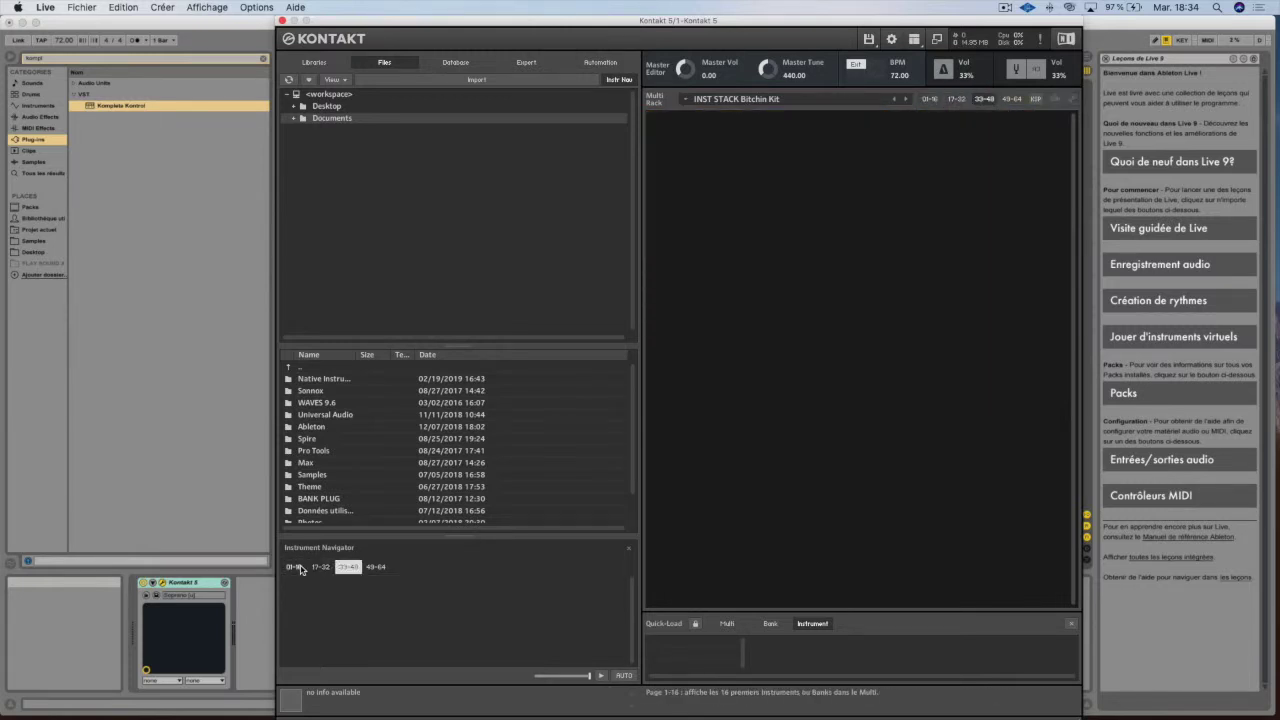
pyautogui.click(296, 567)
pyautogui.click(348, 567)
pyautogui.click(375, 567)
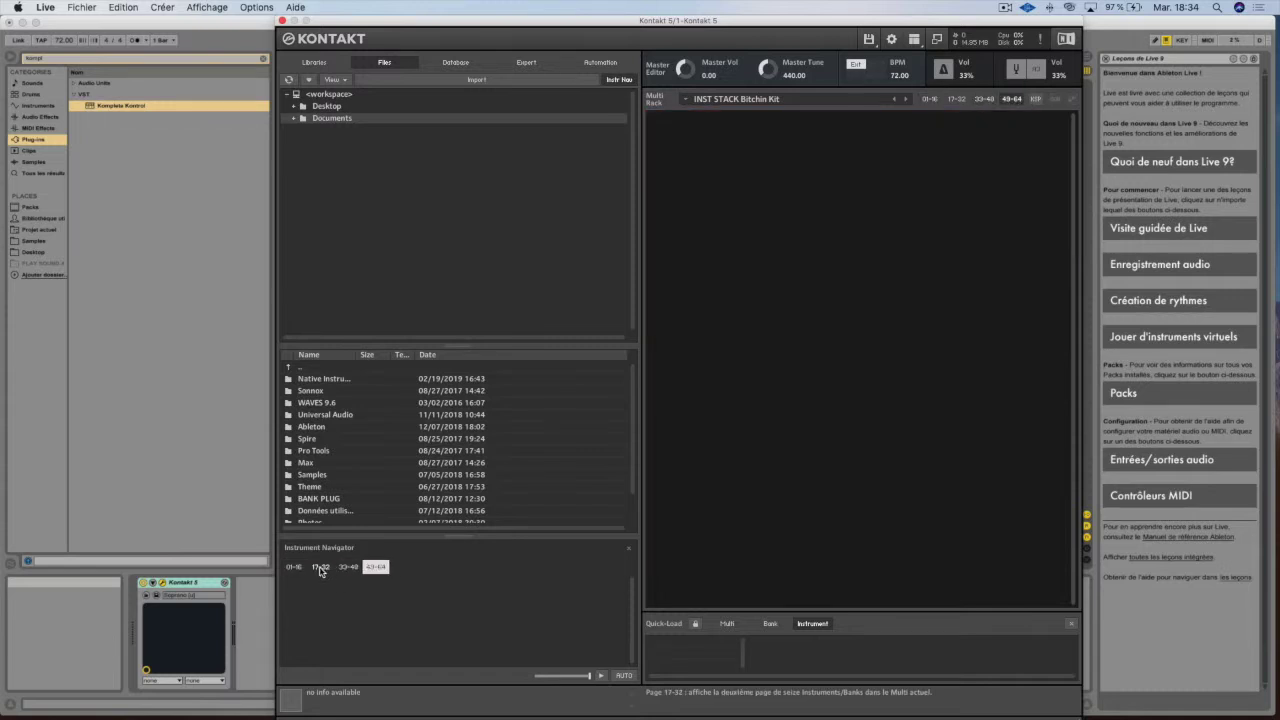
pyautogui.click(321, 567)
pyautogui.click(293, 567)
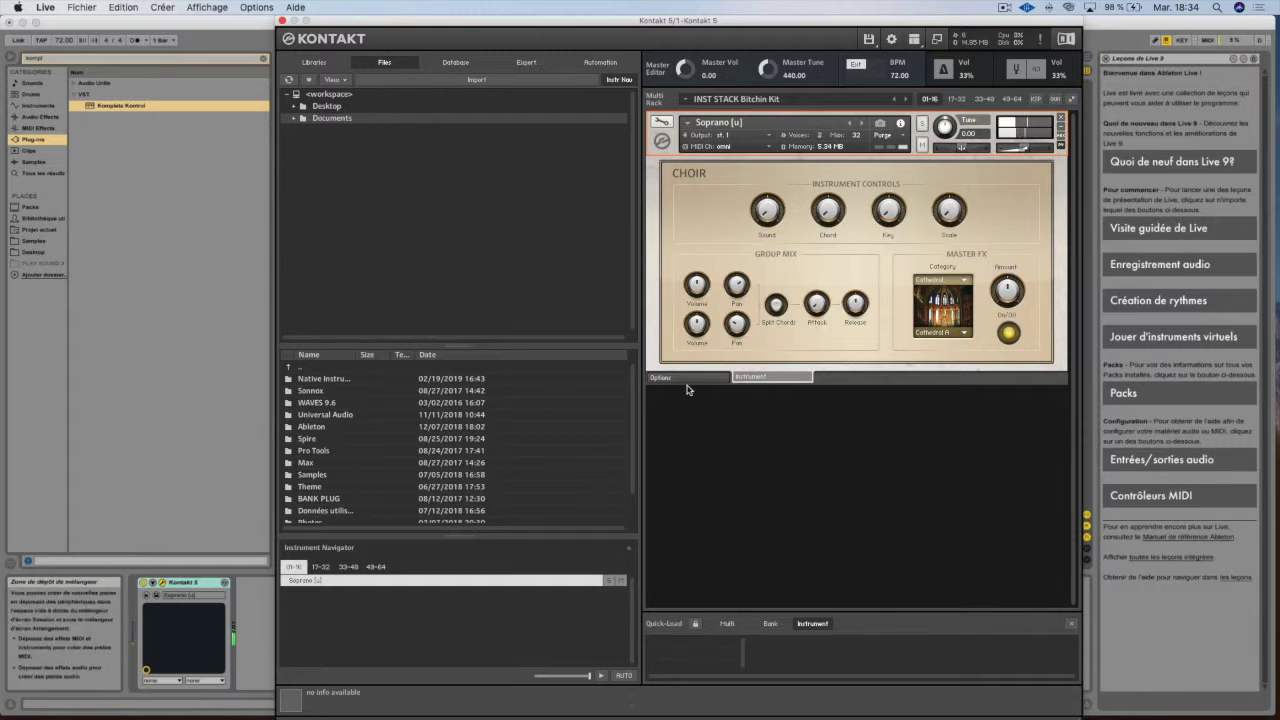
# - Load the 01 LP Epic Organic B1 Tribull instrument from the database below Soprano and adjust Soprano's volume against it
pyautogui.click(455, 62)
pyautogui.moveTo(342, 423); pyautogui.dragTo(734, 446)
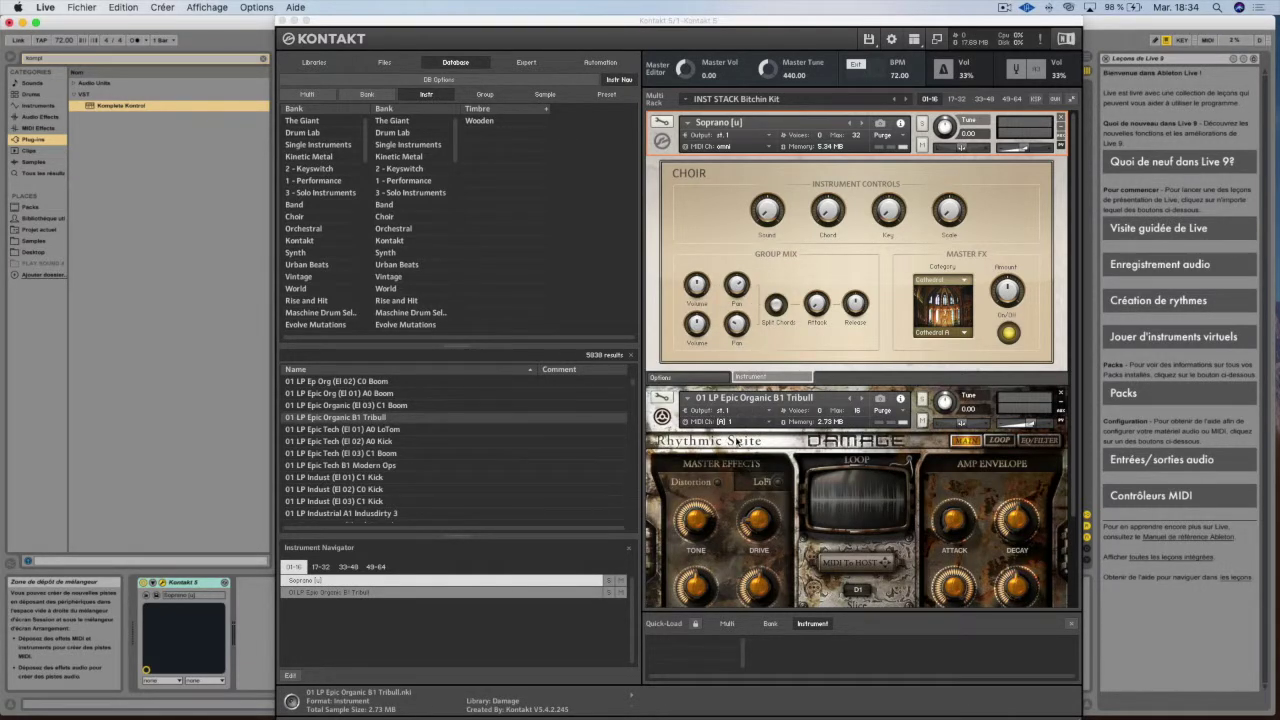
pyautogui.click(722, 421)
pyautogui.click(740, 430)
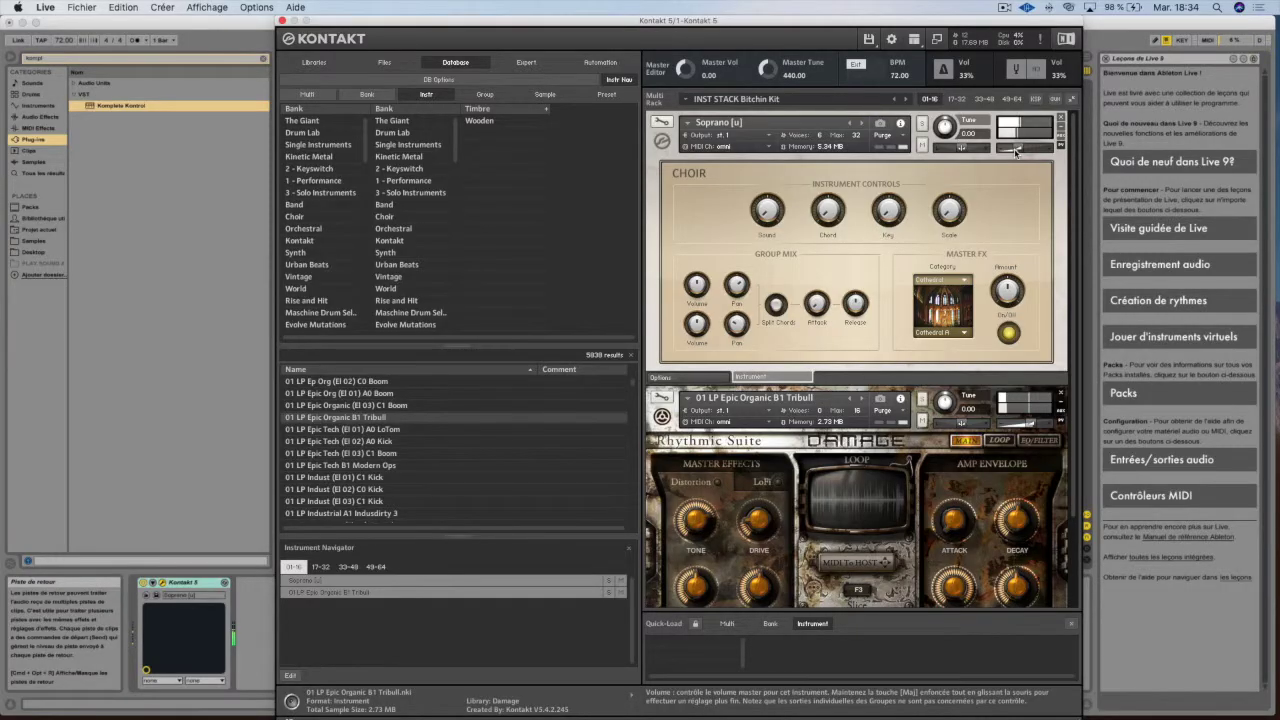
pyautogui.moveTo(1015, 152); pyautogui.dragTo(1003, 149)
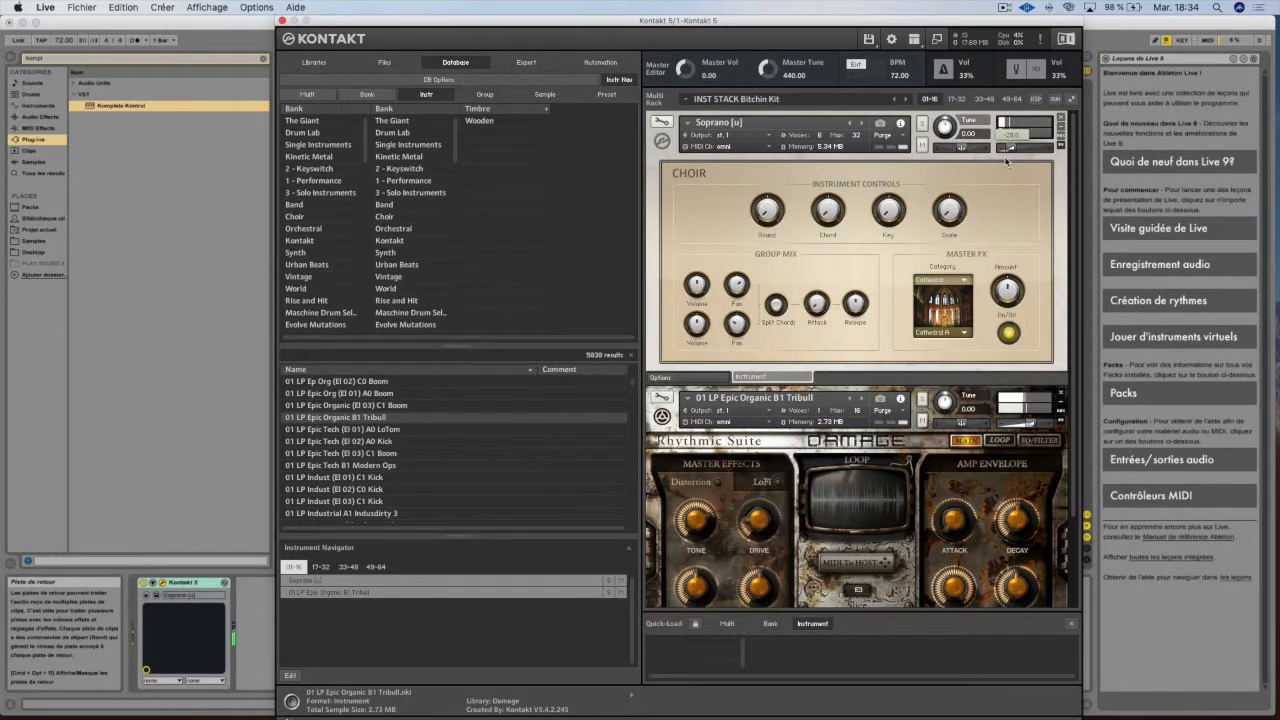
pyautogui.moveTo(999, 161); pyautogui.dragTo(1016, 156)
# - Compare the instruments on pages 01-16 and 17-32, and remove the Tenor instrument from page 17-32
pyautogui.click(956, 99)
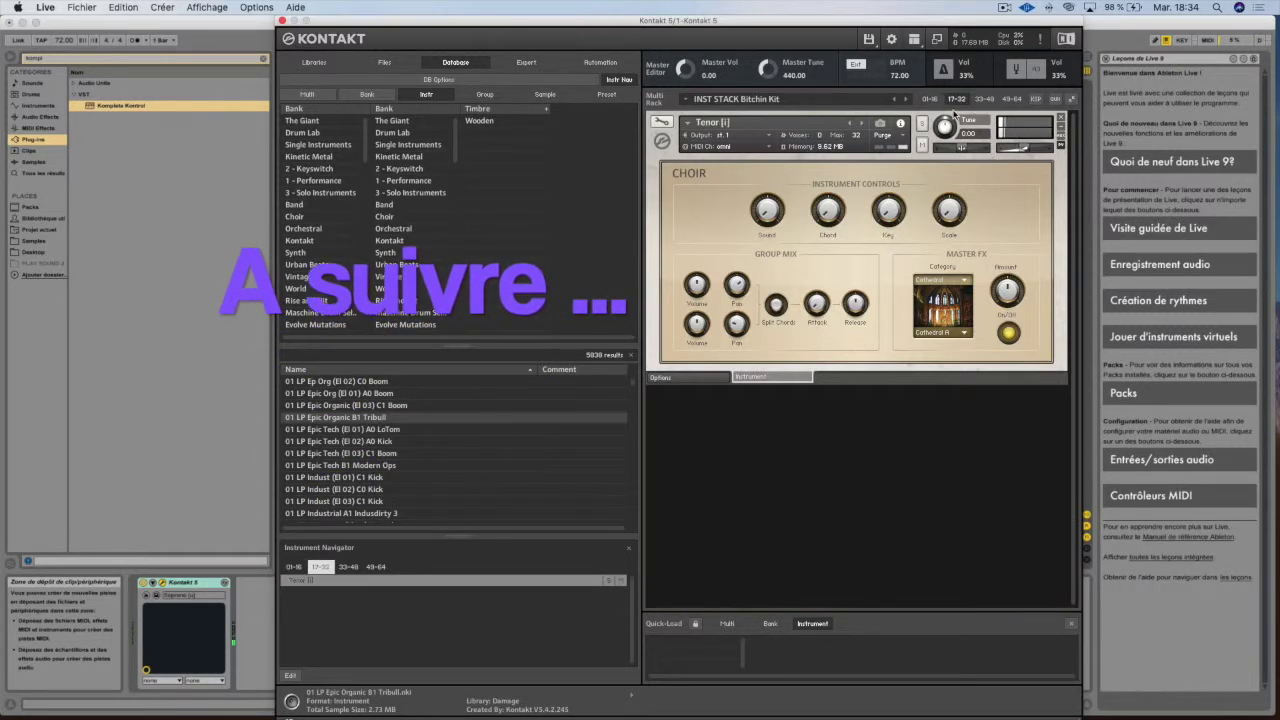
pyautogui.click(928, 101)
pyautogui.scroll(-3, 930, 453)
pyautogui.scroll(3, 928, 453)
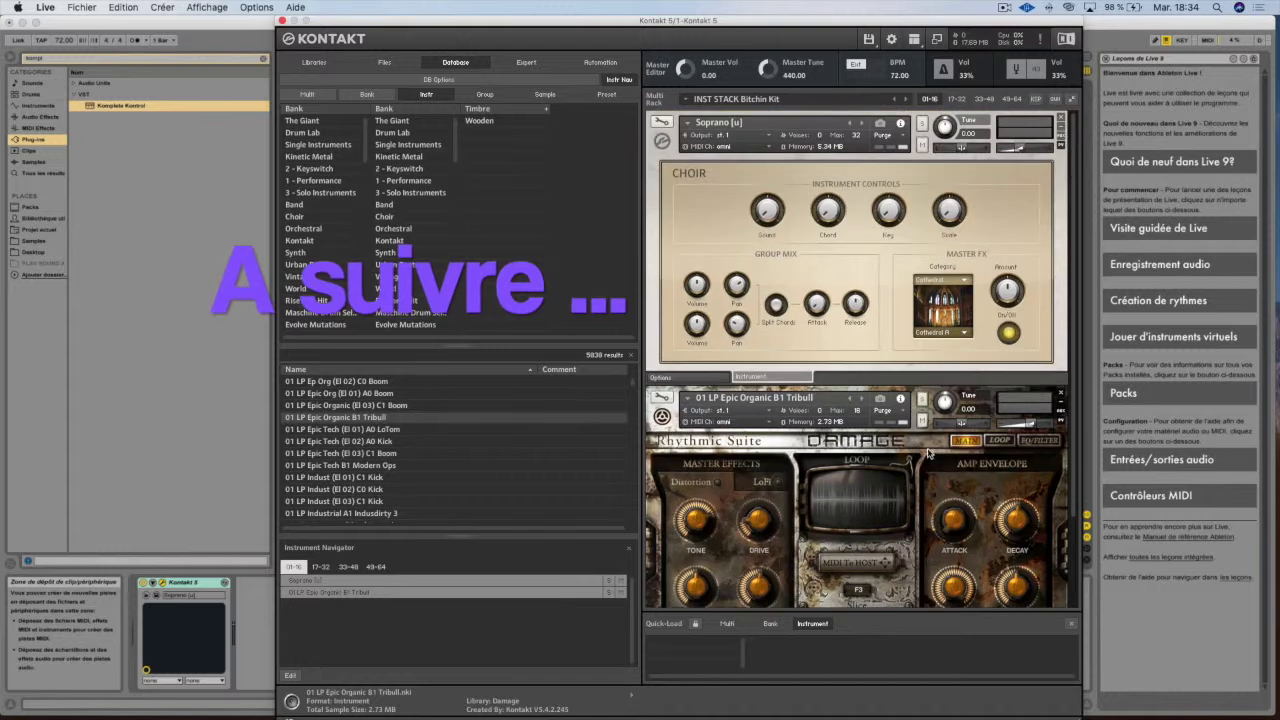
pyautogui.click(956, 99)
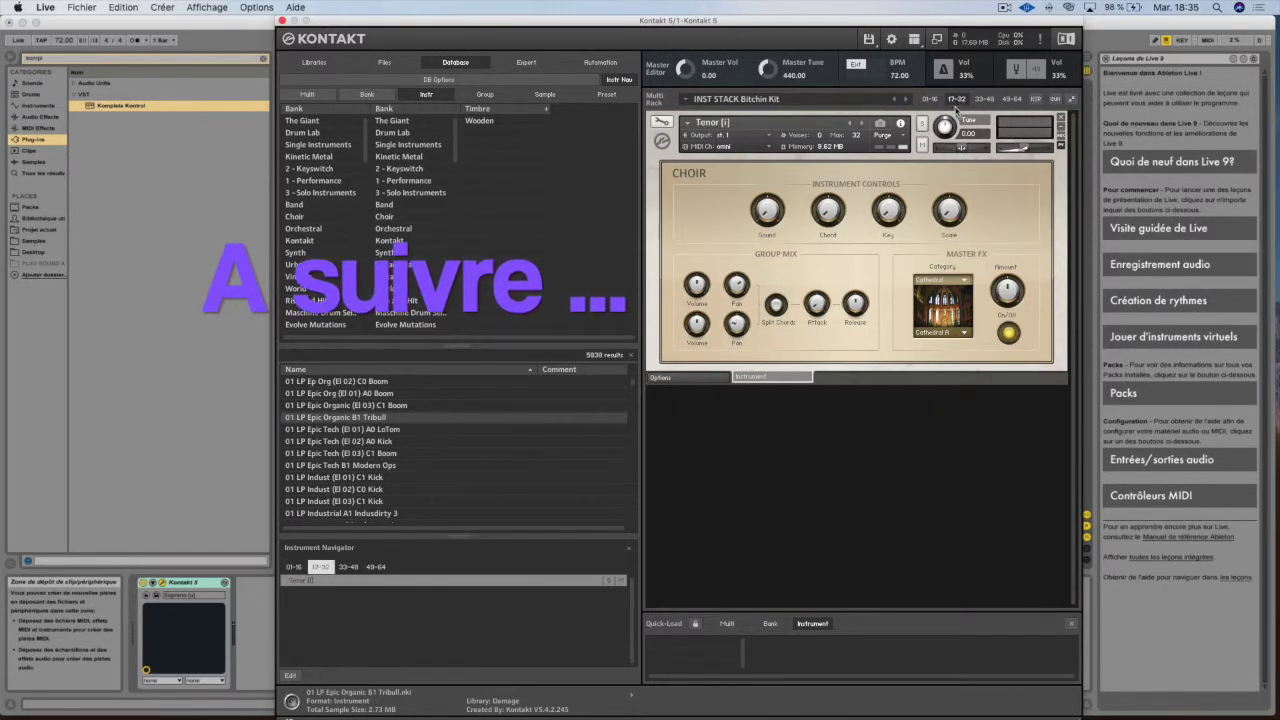
pyautogui.click(1060, 117)
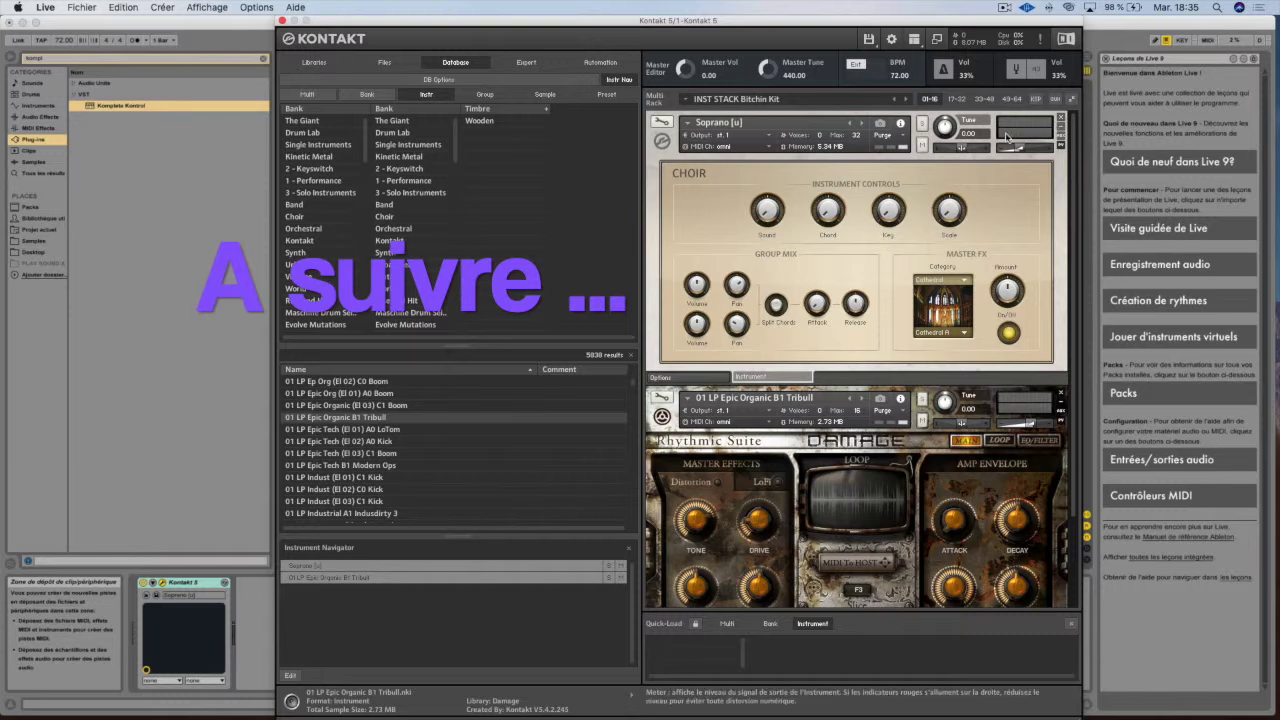
pyautogui.click(956, 99)
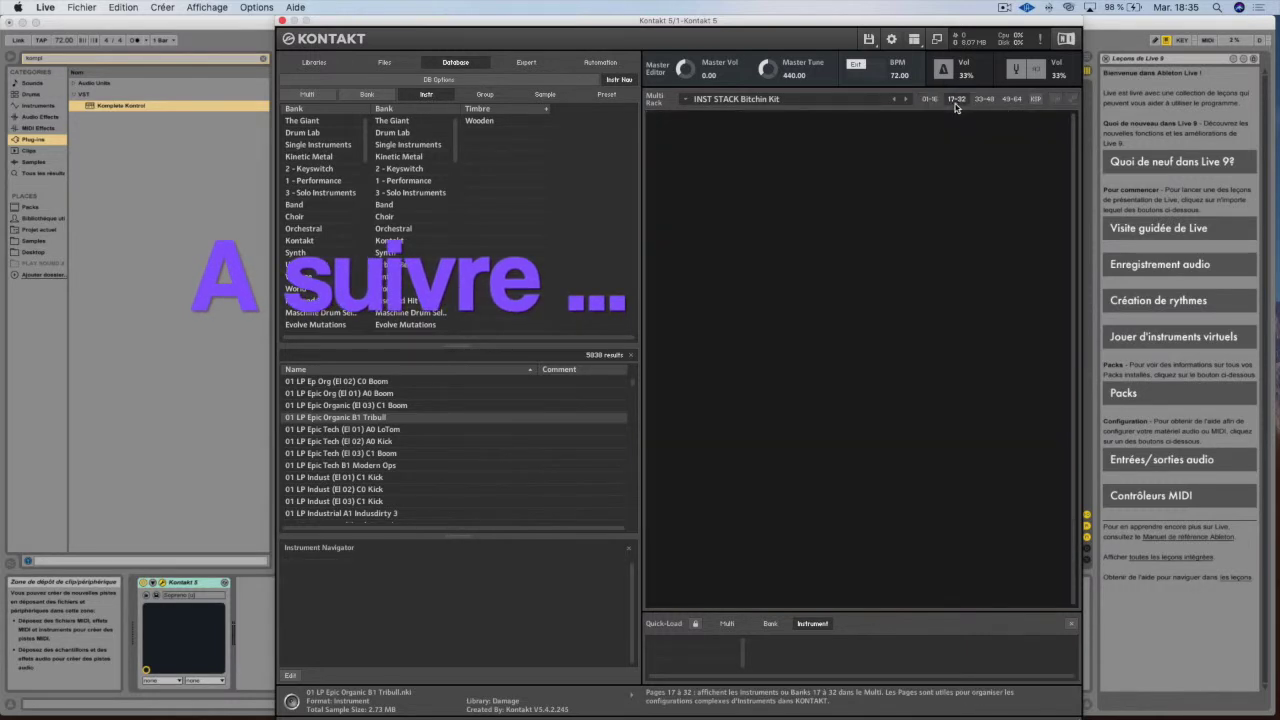
pyautogui.click(356, 490)
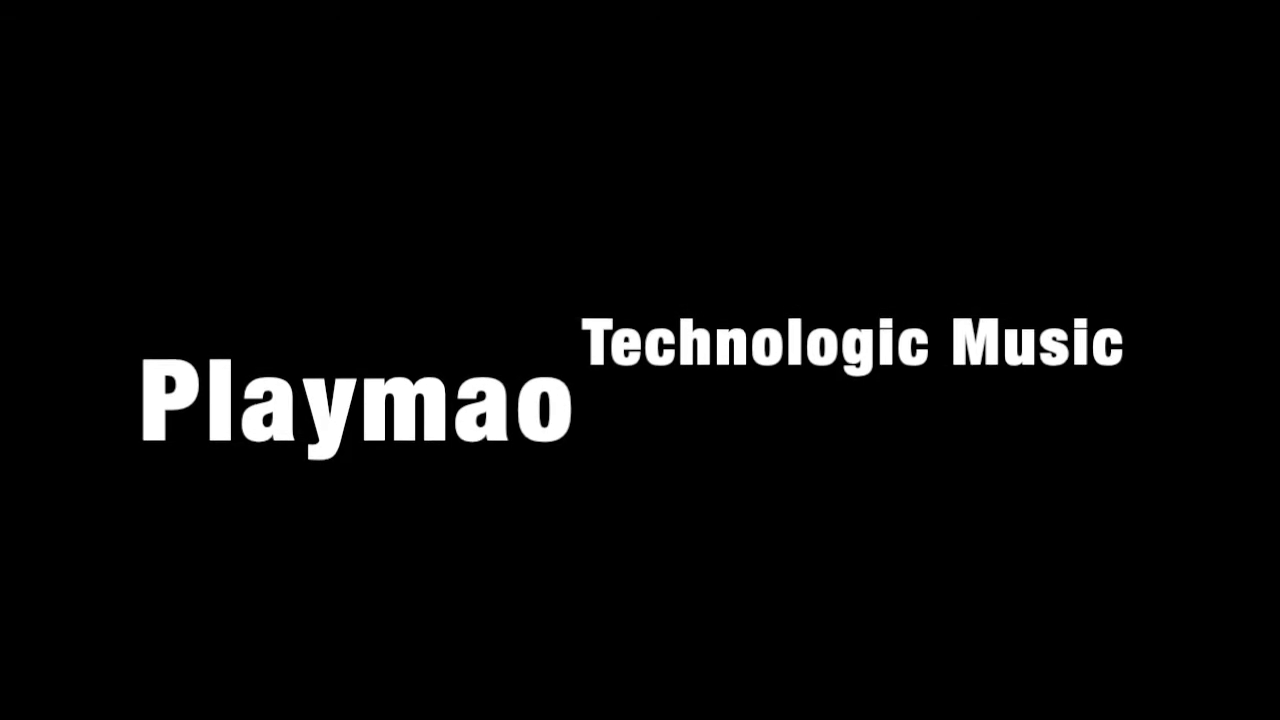